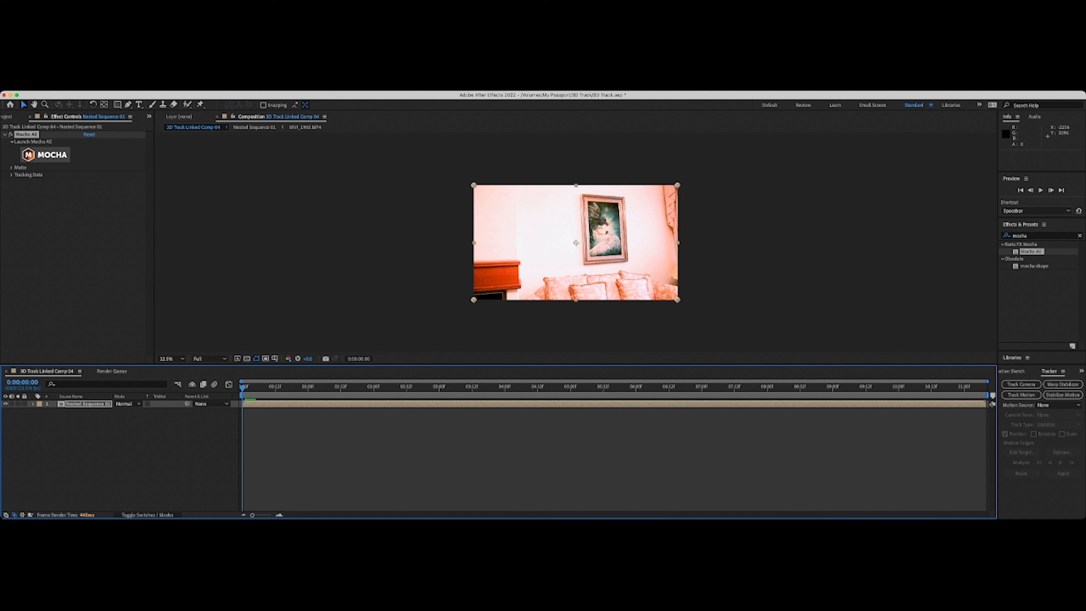
# - Apply a fresh Mocha AE effect to Nested Sequence 01 and delete the existing Mocha AE effect
pyautogui.click(88, 404)
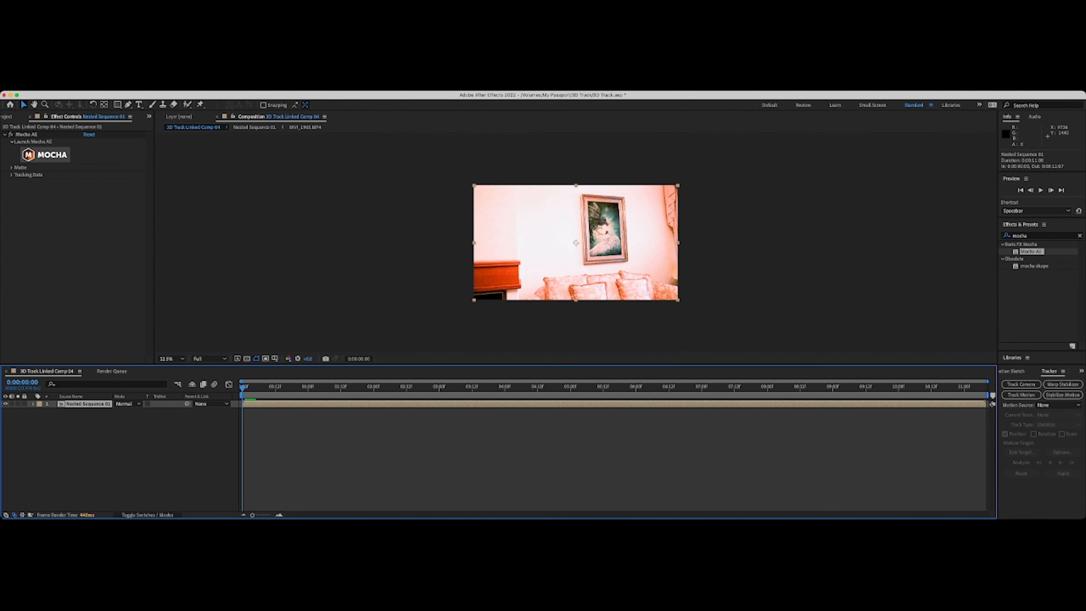
pyautogui.moveTo(1031, 251); pyautogui.dragTo(613, 255)
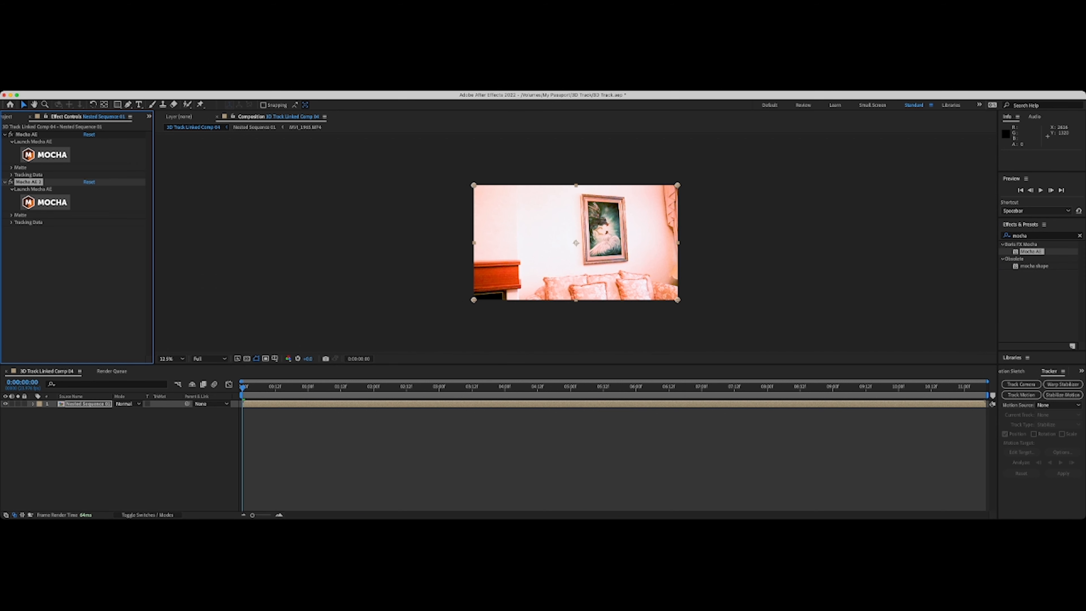
pyautogui.click(45, 155)
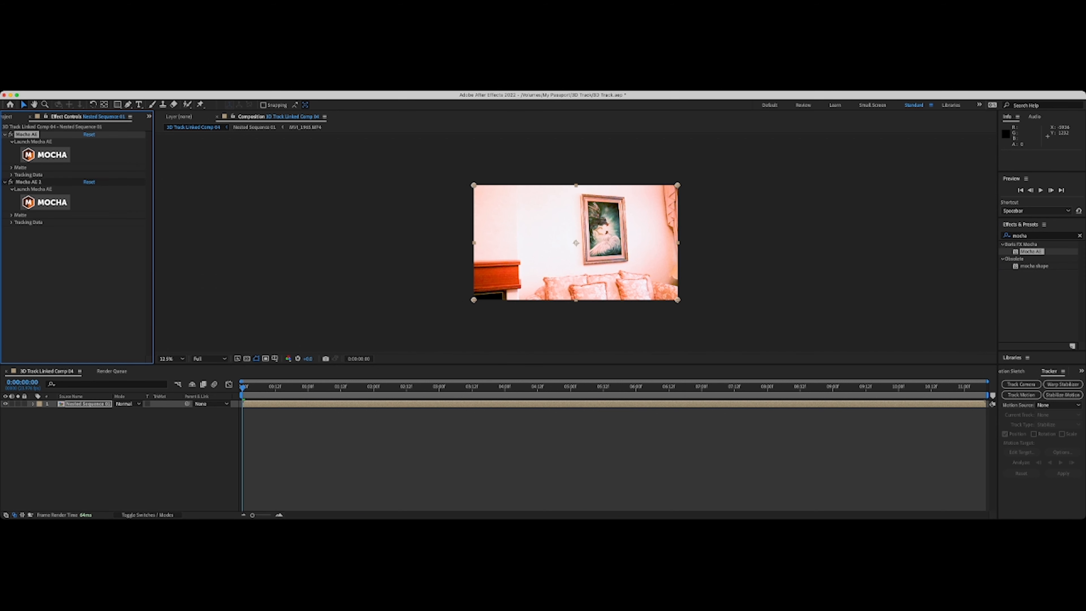
pyautogui.press('Delete')
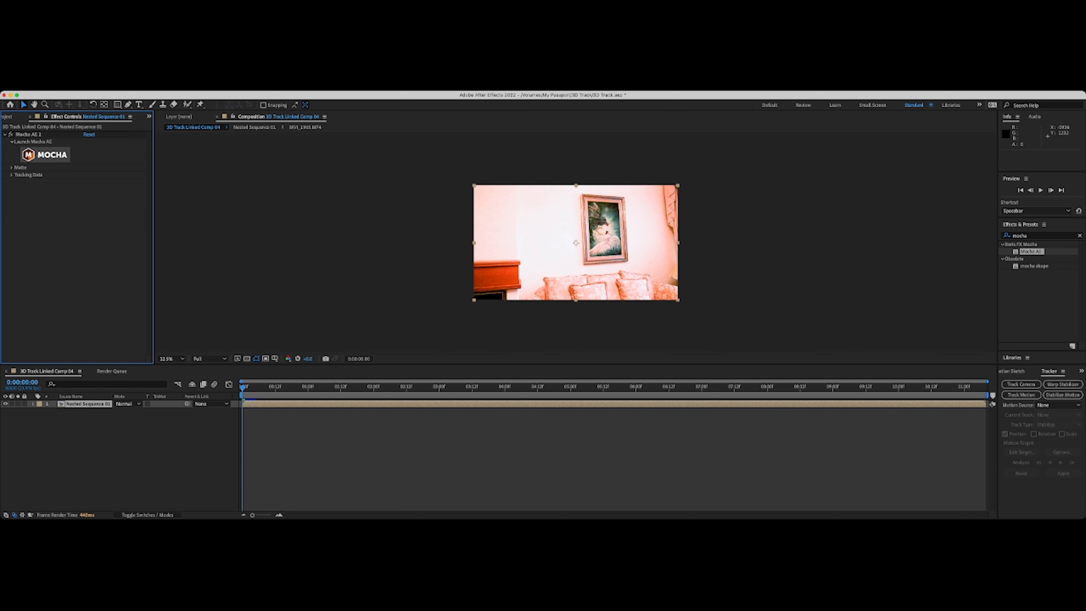
# - Launch Mocha AE from the effect and draw a closed four-point X-spline around the outer corners of the picture frame
pyautogui.click(46, 154)
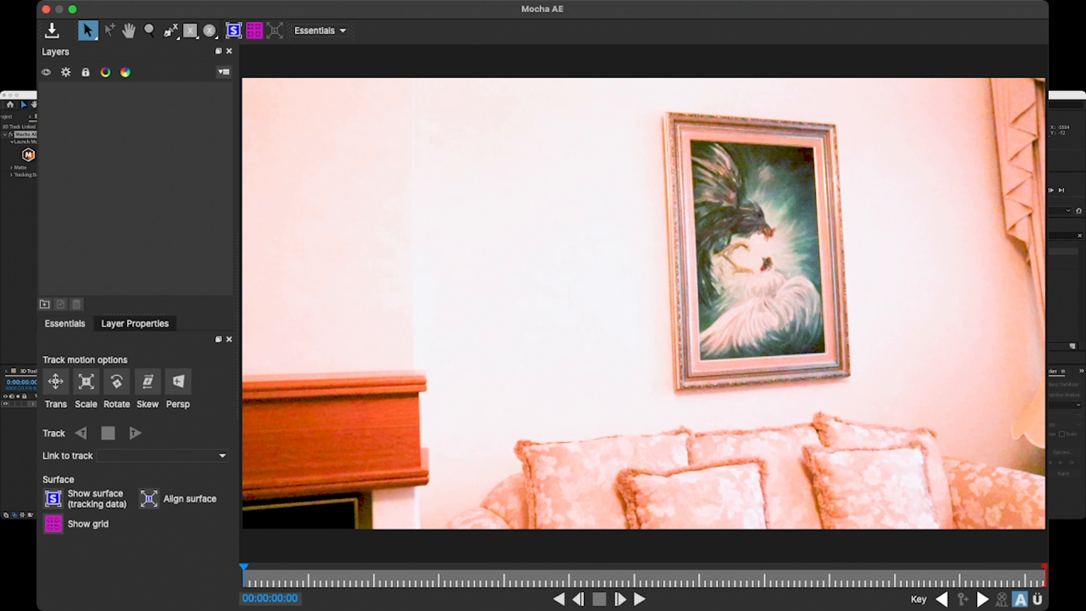
pyautogui.click(171, 31)
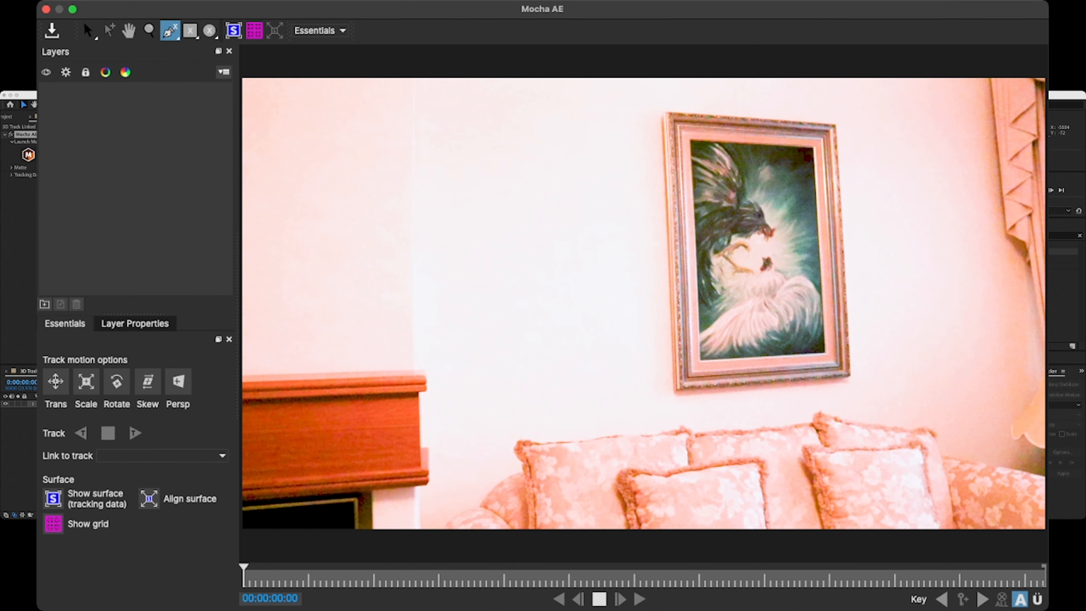
pyautogui.click(665, 112)
pyautogui.click(833, 125)
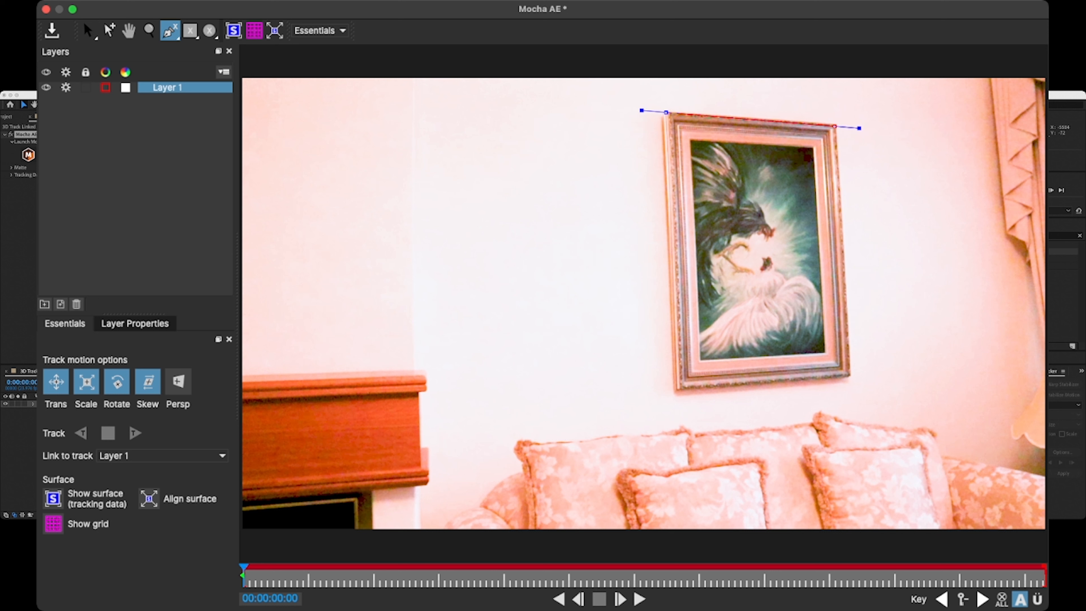
pyautogui.click(851, 376)
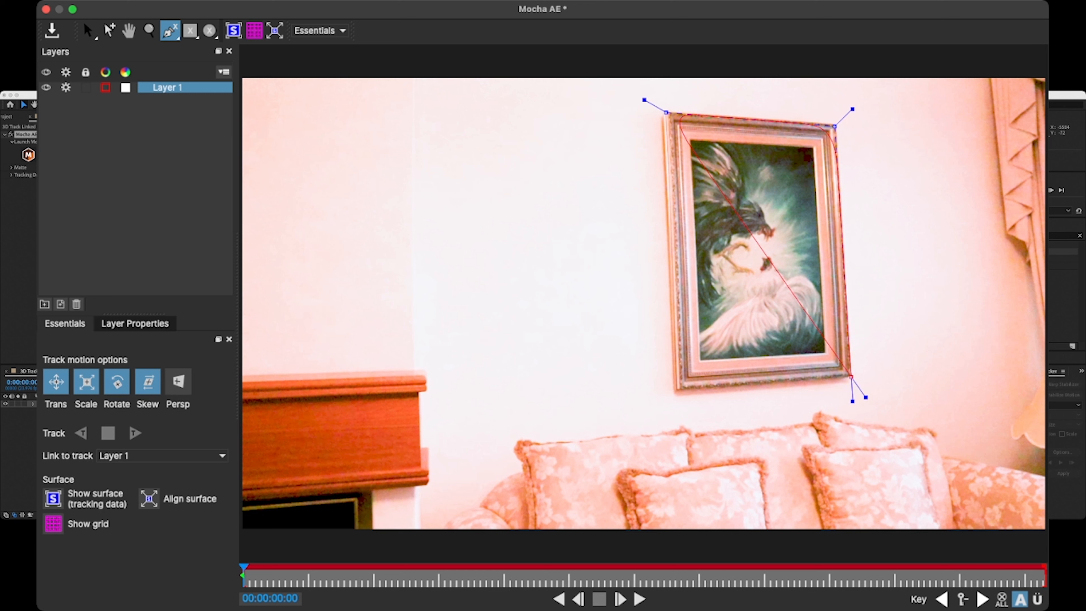
pyautogui.click(677, 388)
pyautogui.moveTo(661, 407); pyautogui.dragTo(653, 414)
pyautogui.press('s')
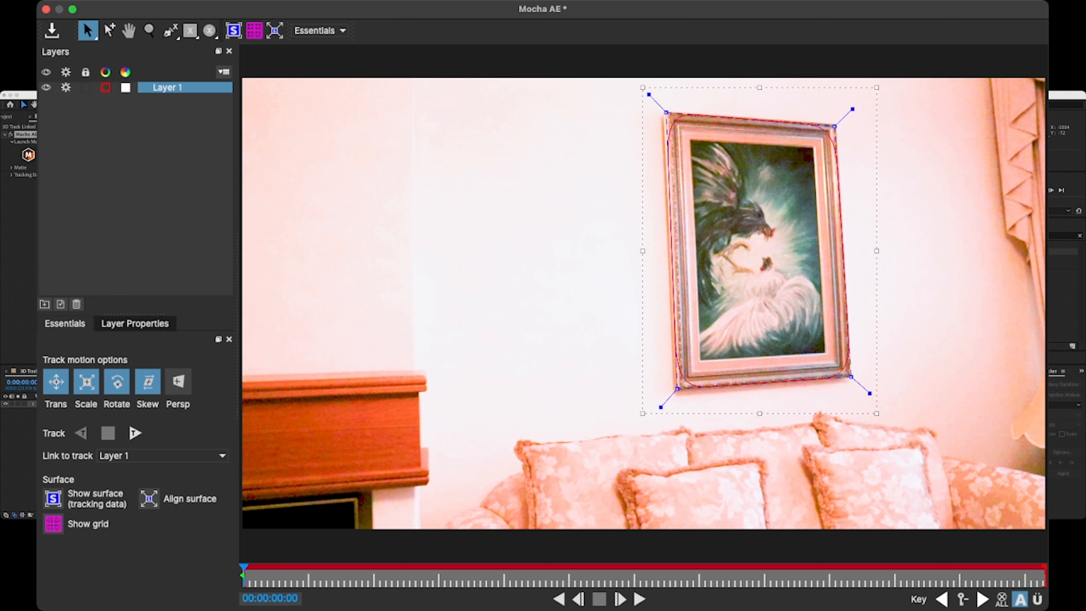
# - Pull all four corner handles of the spline outward so its corners fit sharply to the frame
pyautogui.moveTo(660, 408); pyautogui.dragTo(657, 411)
pyautogui.moveTo(870, 393); pyautogui.dragTo(873, 396)
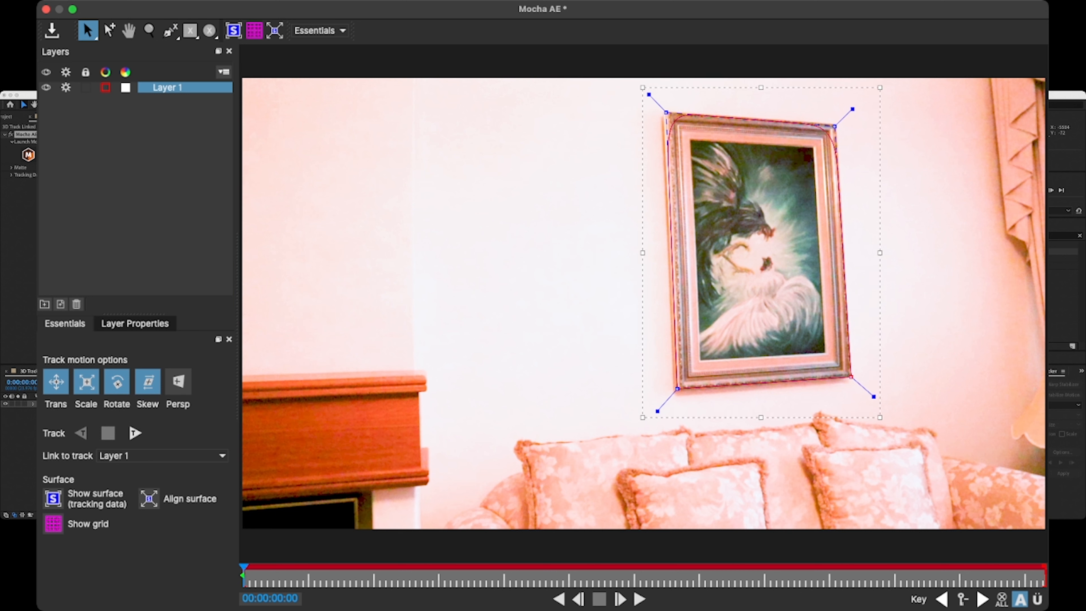
pyautogui.moveTo(852, 109); pyautogui.dragTo(855, 105)
pyautogui.moveTo(649, 94); pyautogui.dragTo(646, 91)
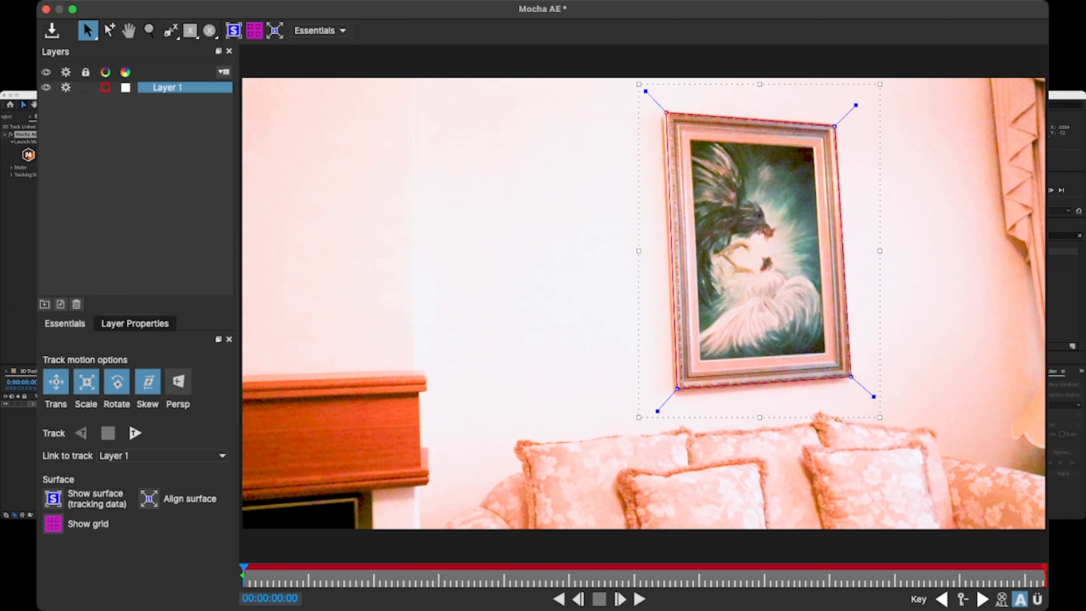
# - Show the planar surface and align its four corners with the corners of the painting inside the frame
pyautogui.click(234, 30)
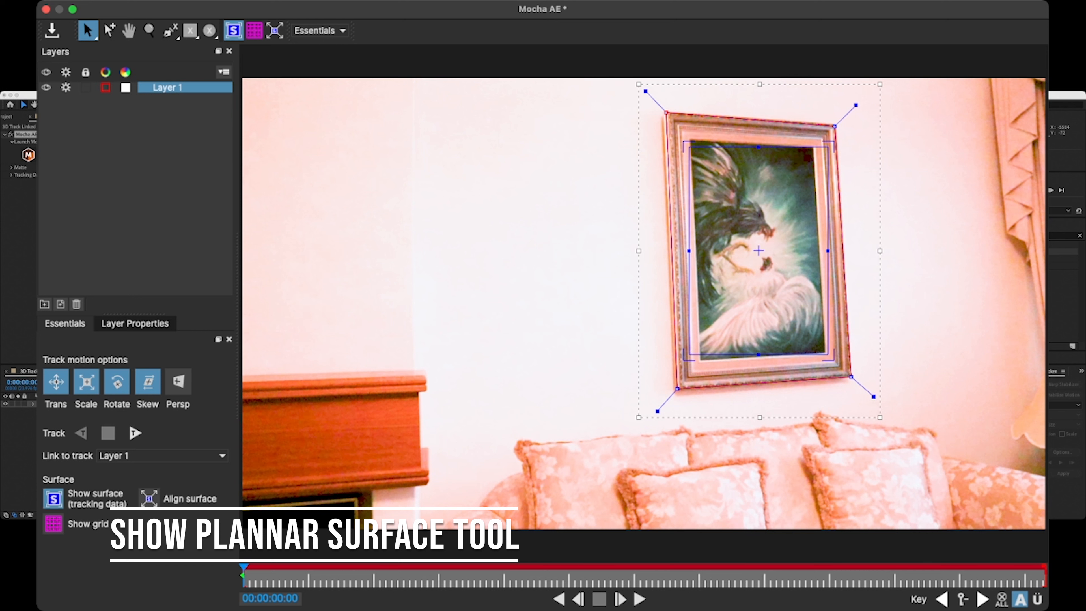
pyautogui.moveTo(686, 145); pyautogui.dragTo(689, 138)
pyautogui.moveTo(834, 141); pyautogui.dragTo(815, 145)
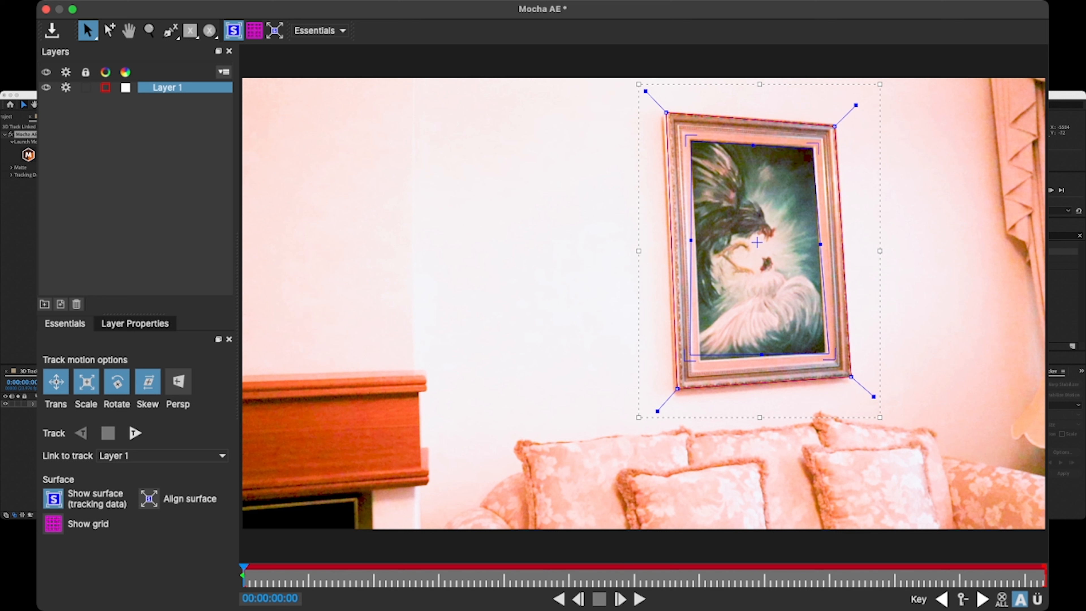
pyautogui.moveTo(828, 354); pyautogui.dragTo(824, 353)
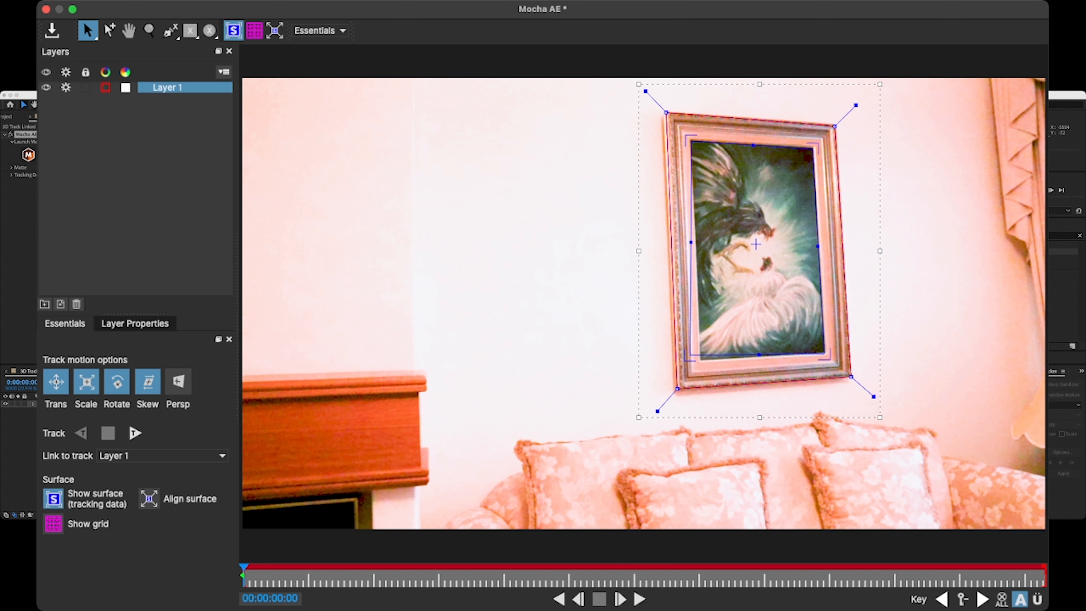
pyautogui.moveTo(689, 355); pyautogui.dragTo(701, 360)
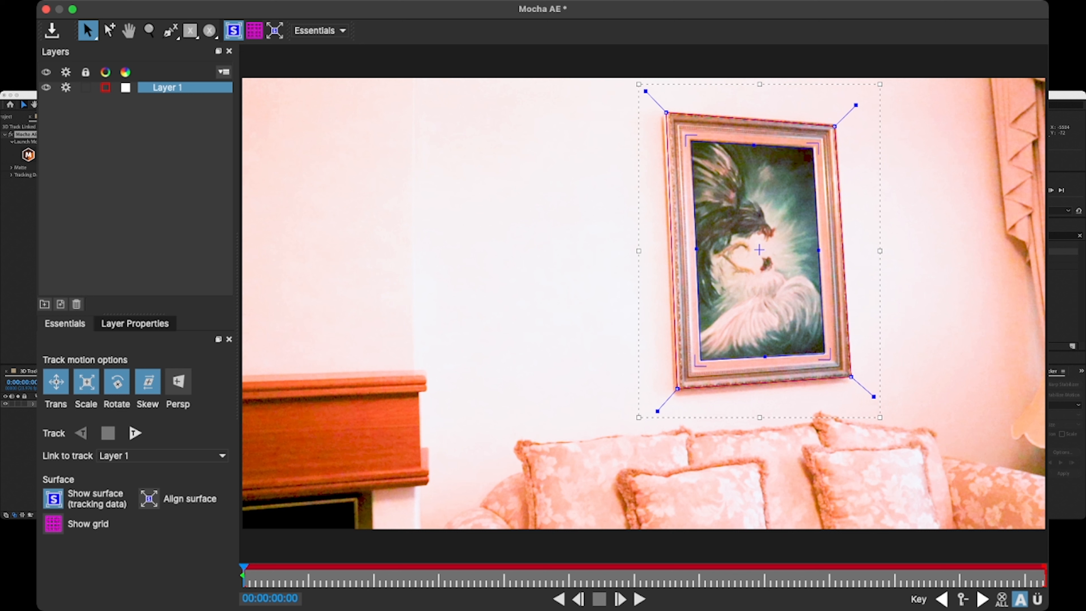
# - Enable perspective tracking for Layer 1, bring the out point in before the clip's end, and track the layer forward
pyautogui.click(178, 381)
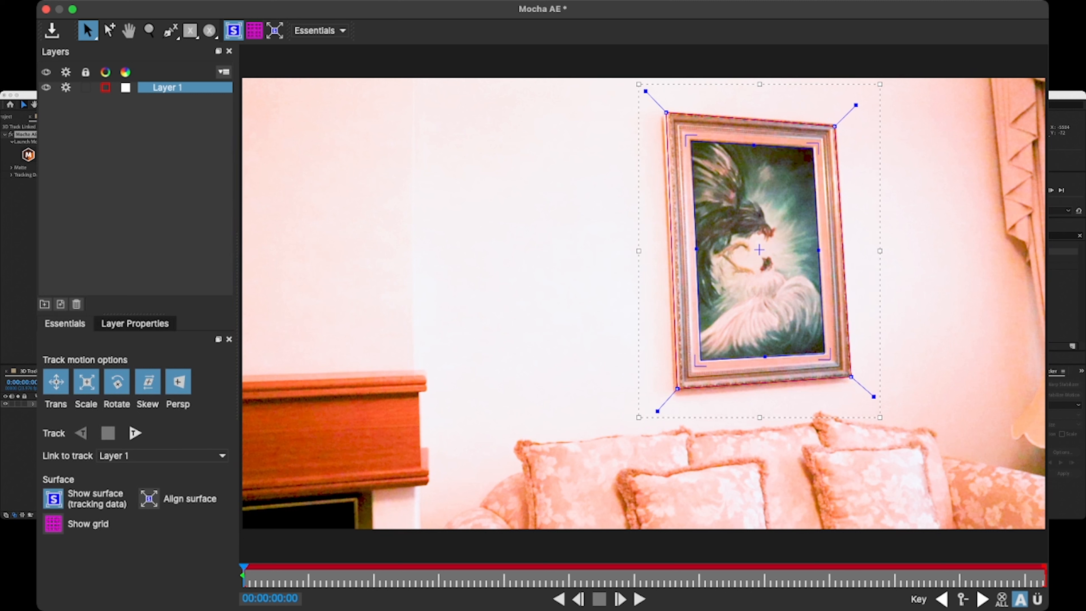
pyautogui.moveTo(1043, 568); pyautogui.dragTo(958, 568)
pyautogui.click(135, 433)
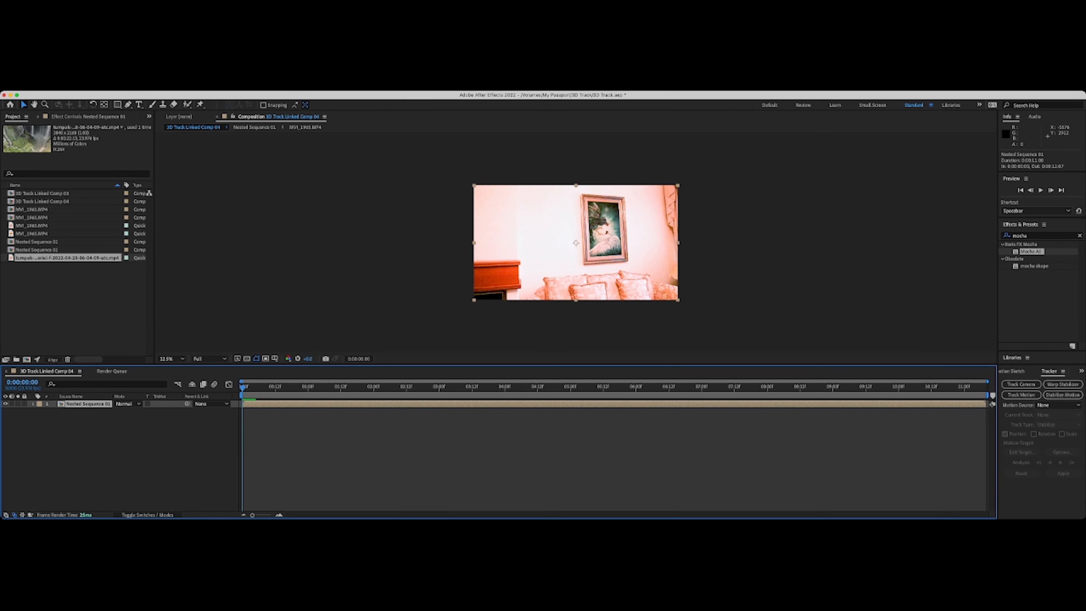
# - Create the Mocha AE tracking data on Nested Sequence 01 in After Effects and reveal its keyframes in the timeline
pyautogui.press('F3')
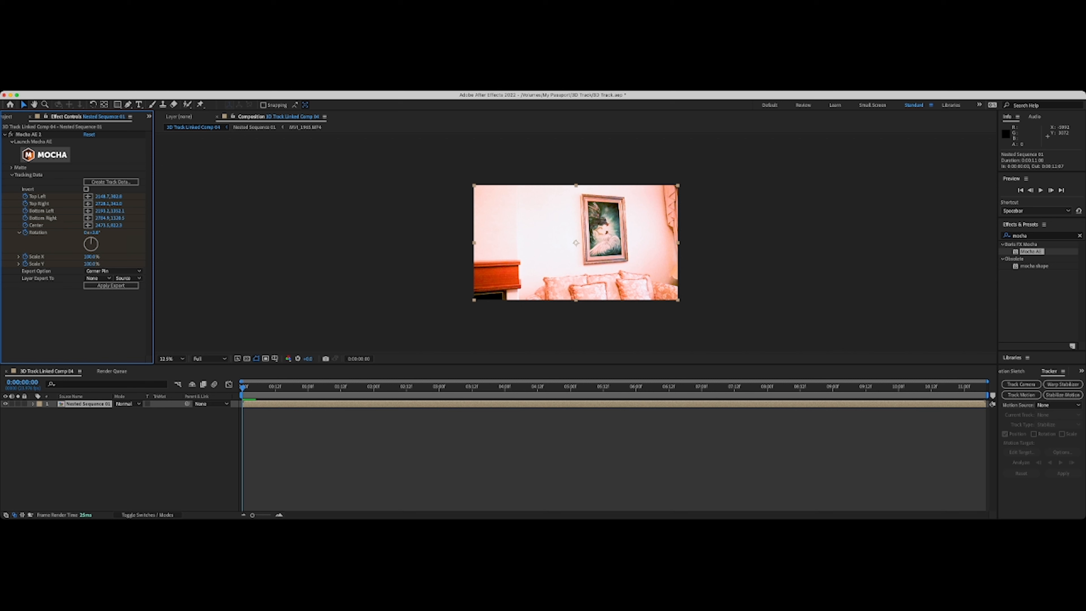
pyautogui.press('u')
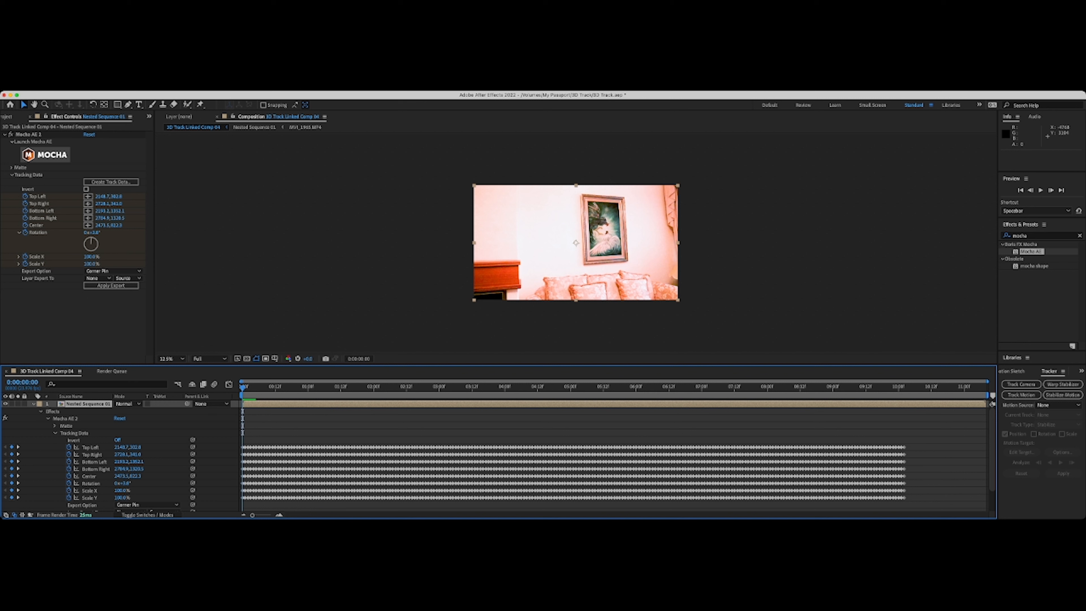
# - Increase the feather of the Mocha AE matte and collapse the properties of Nested Sequence 01
pyautogui.click(12, 167)
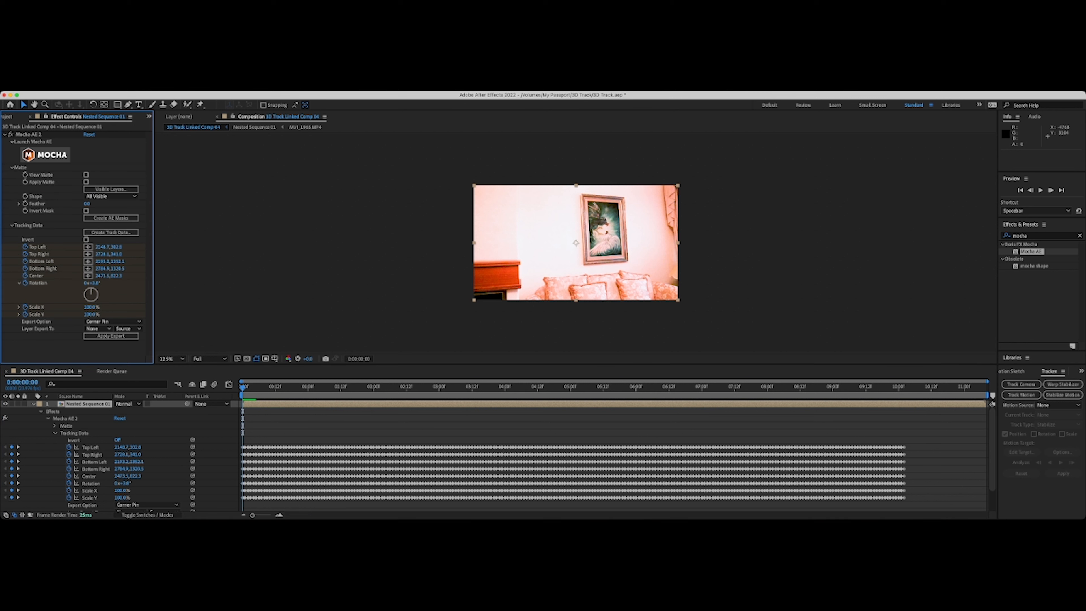
pyautogui.moveTo(87, 204); pyautogui.dragTo(98, 203)
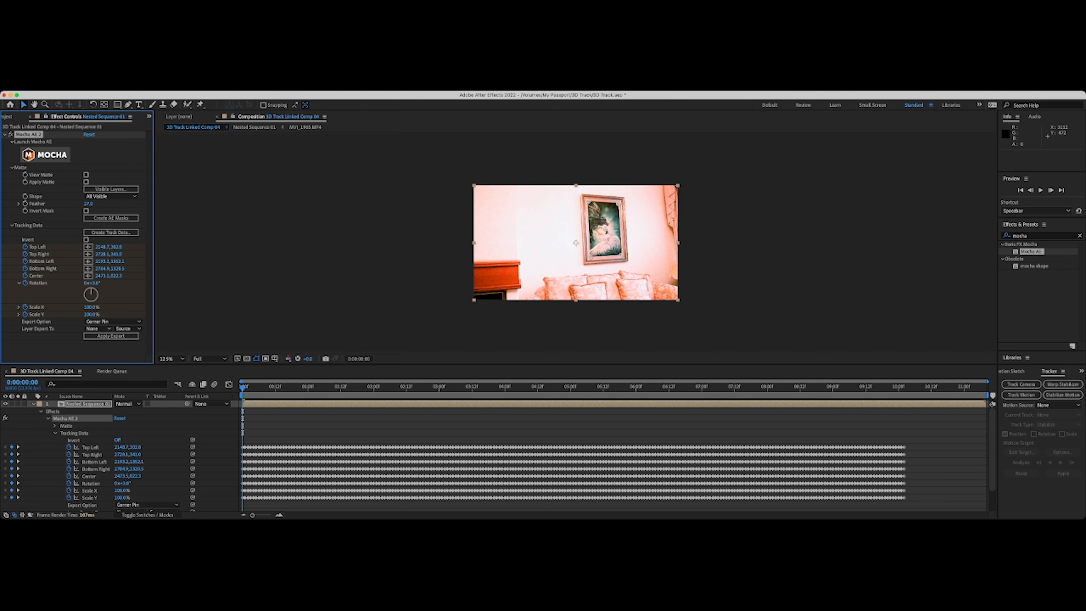
pyautogui.press('.')
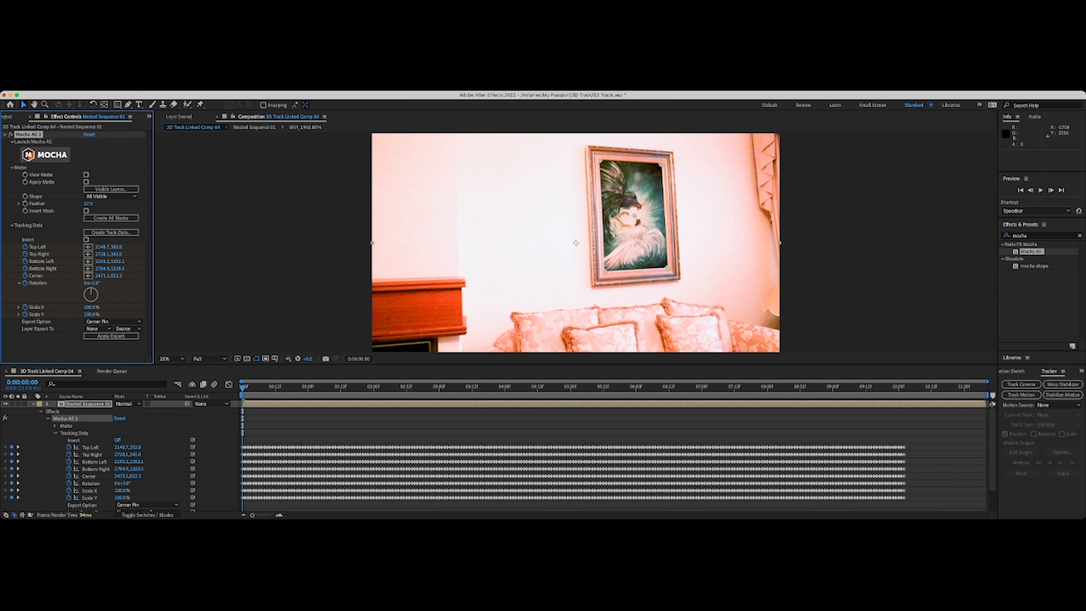
pyautogui.click(88, 404)
pyautogui.press('u')
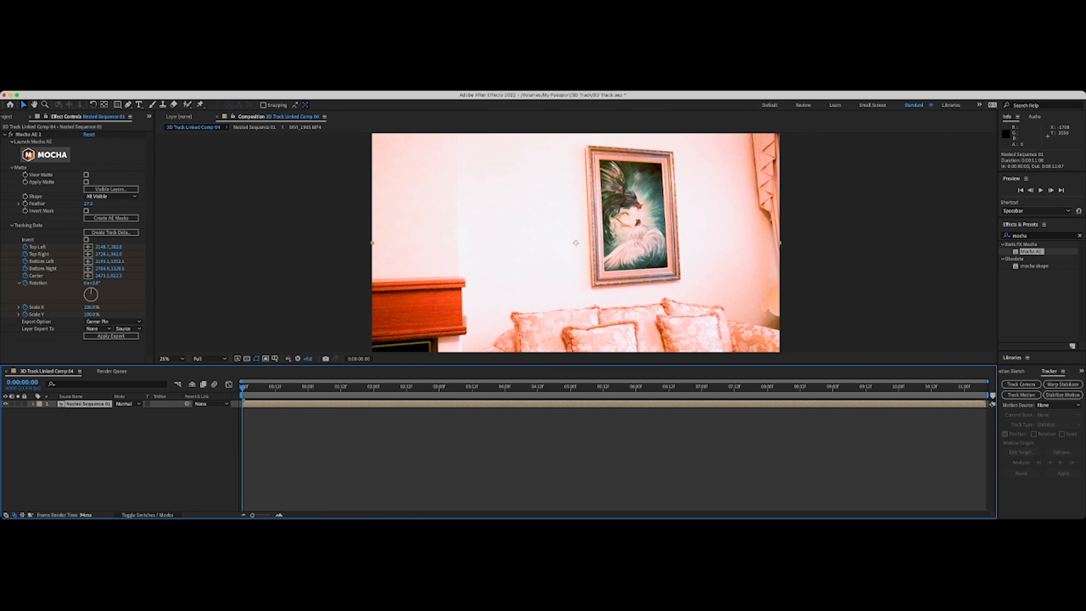
# - Add the waterfall video clip to 3D Track Linked Comp 04 as a layer above Nested Sequence 01
pyautogui.click(7, 116)
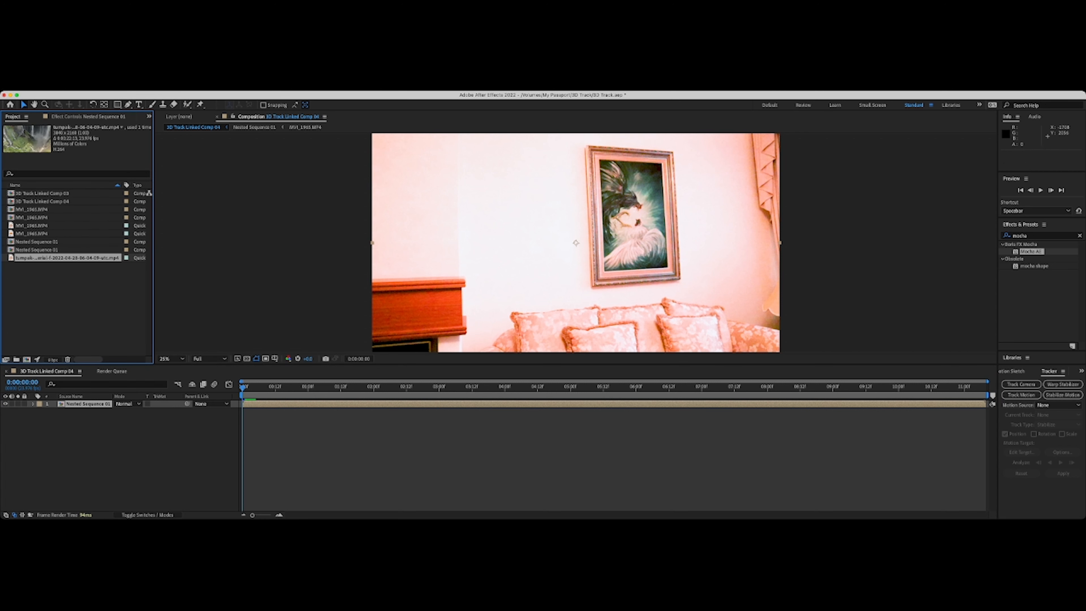
pyautogui.press('super+slash')
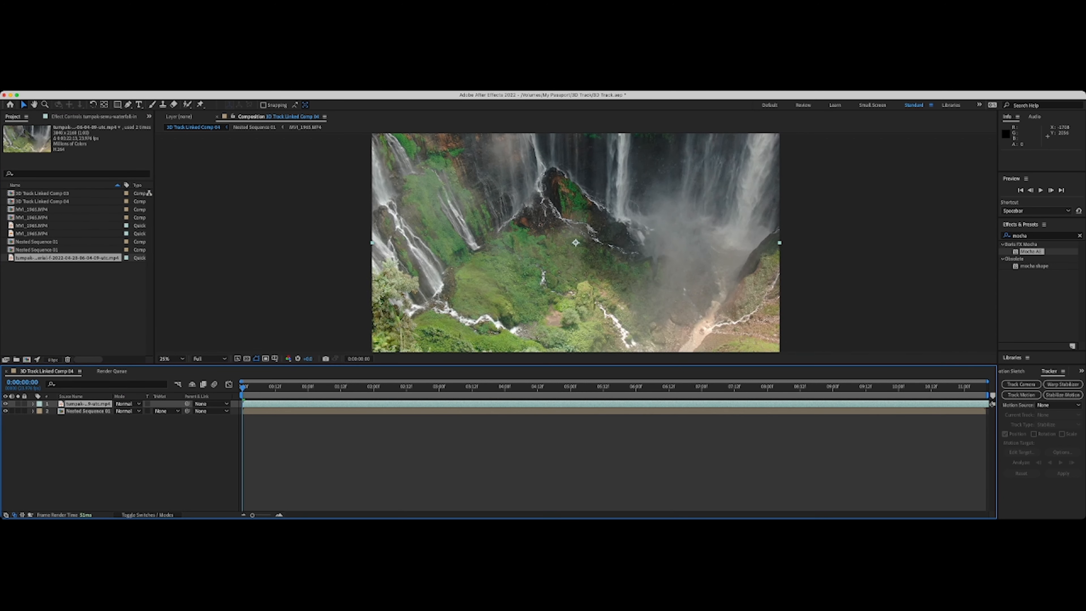
pyautogui.press(',')
pyautogui.press(',')
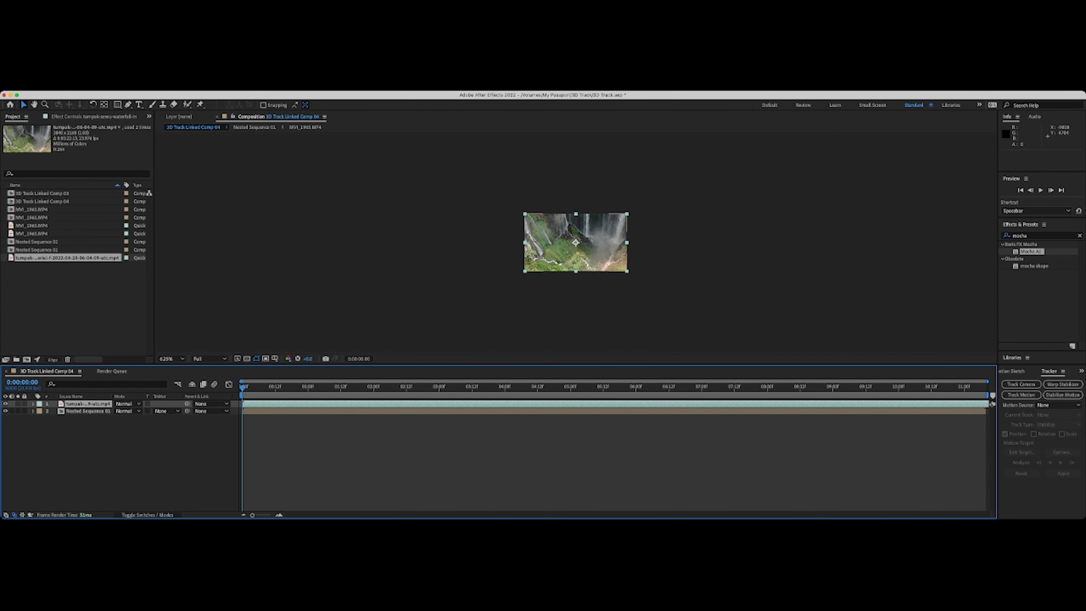
# - Reveal the Anchor Point properties of Nested Sequence 01 and the waterfall clip to compare them
pyautogui.click(88, 411)
pyautogui.press('u')
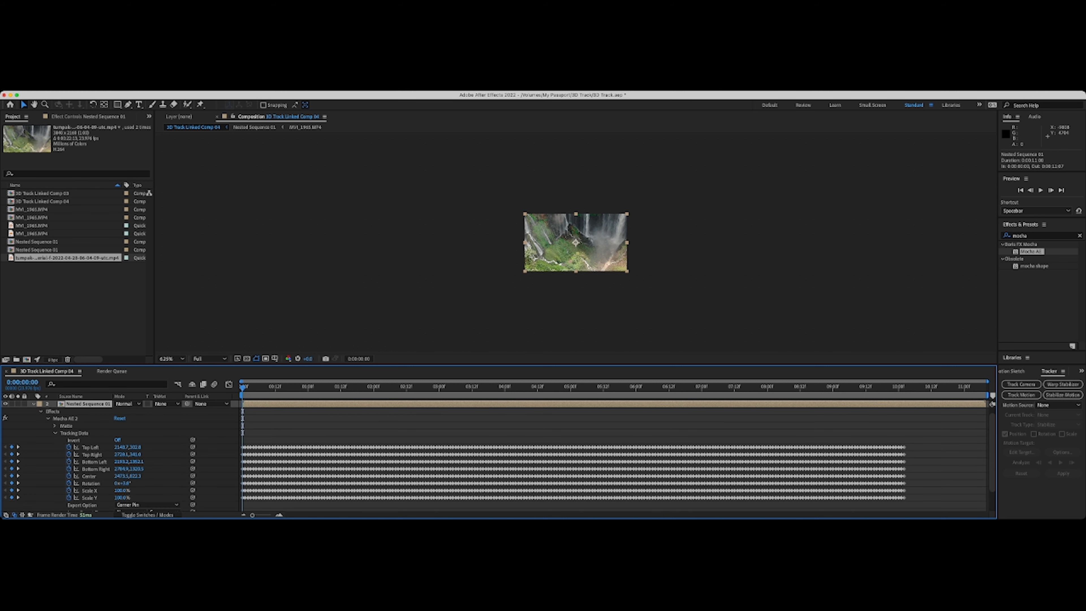
pyautogui.press('a')
pyautogui.click(73, 418)
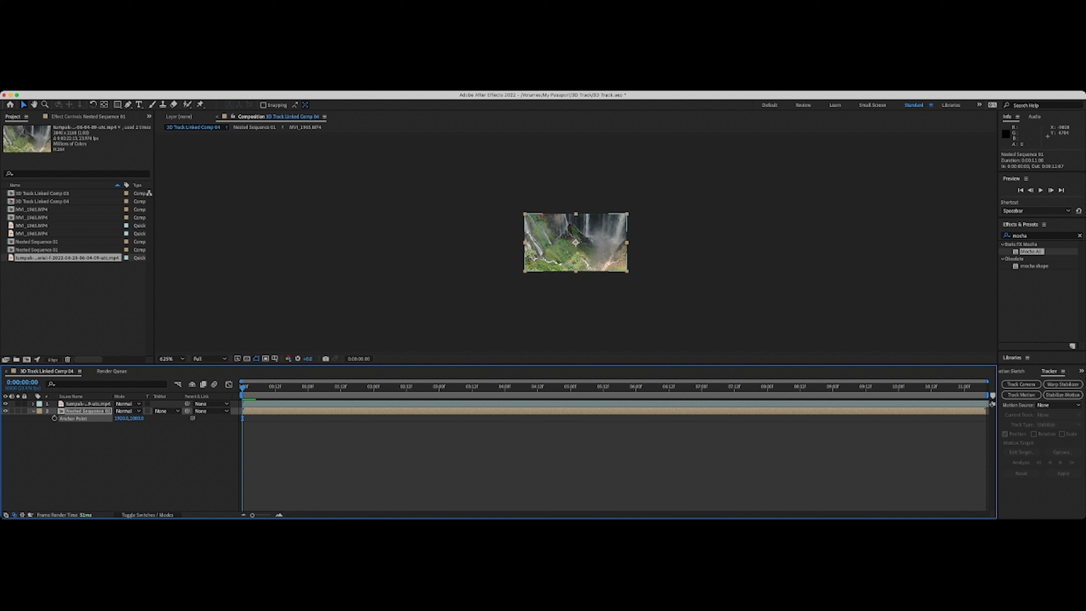
pyautogui.click(88, 404)
pyautogui.press('Return')
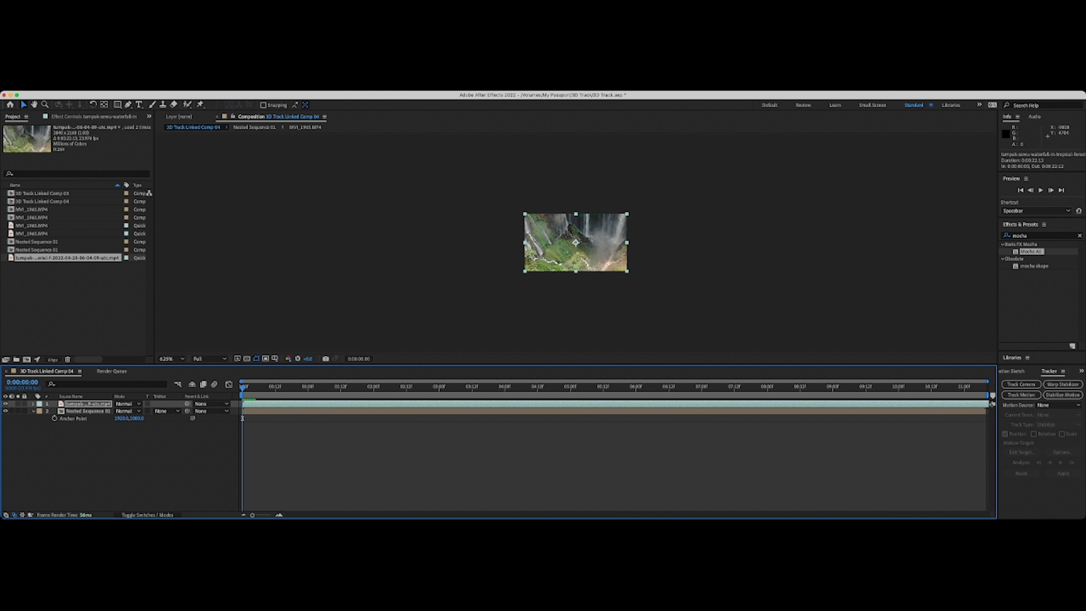
pyautogui.press('a')
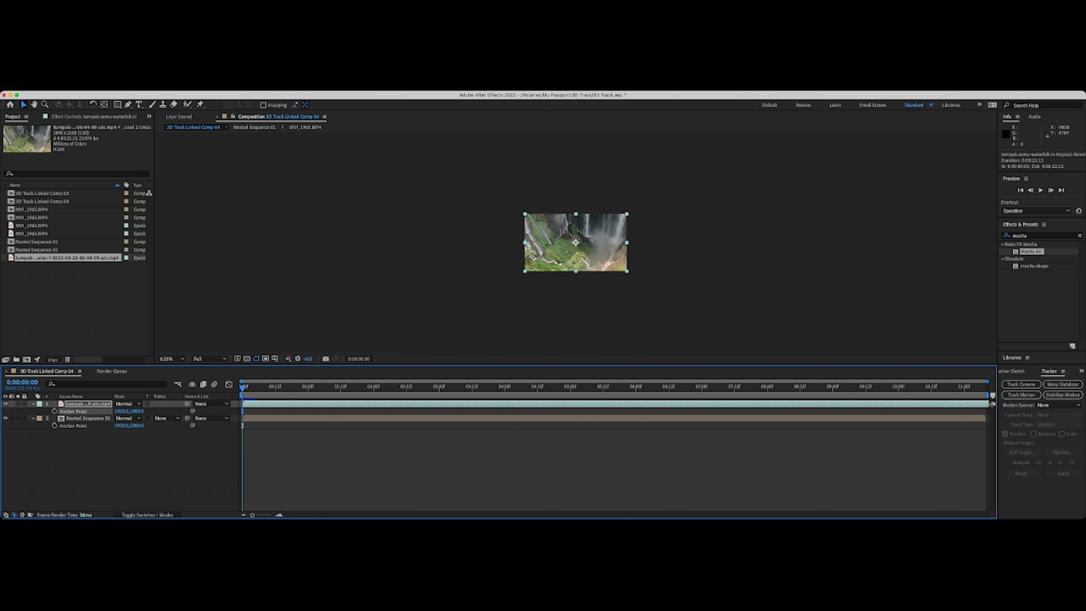
# - Export the Mocha AE tracking data of Nested Sequence 01 to the waterfall layer using the Corner Pin option
pyautogui.click(88, 418)
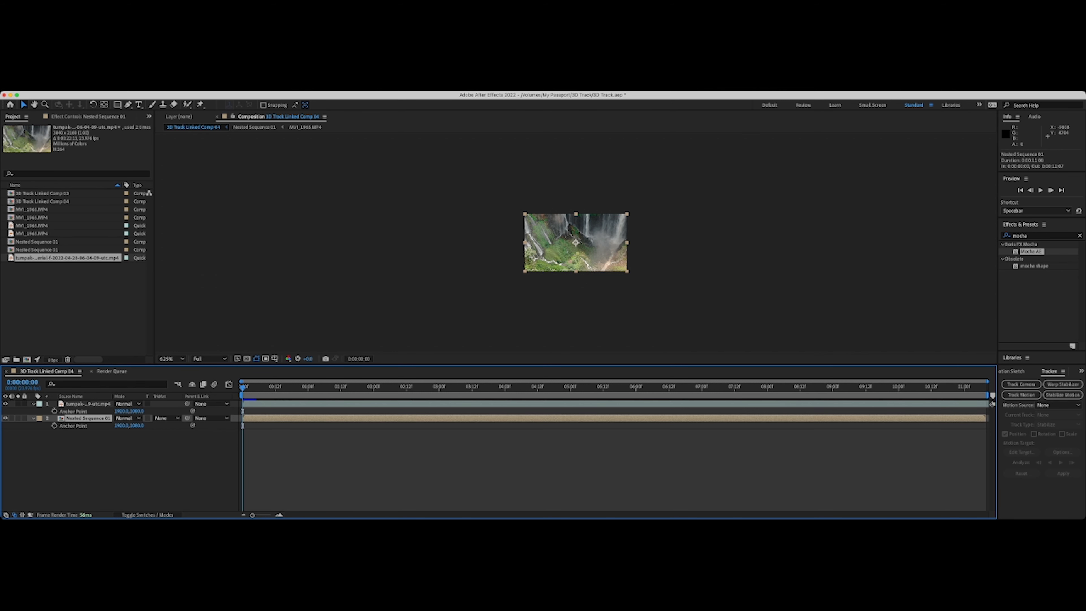
pyautogui.press('F3')
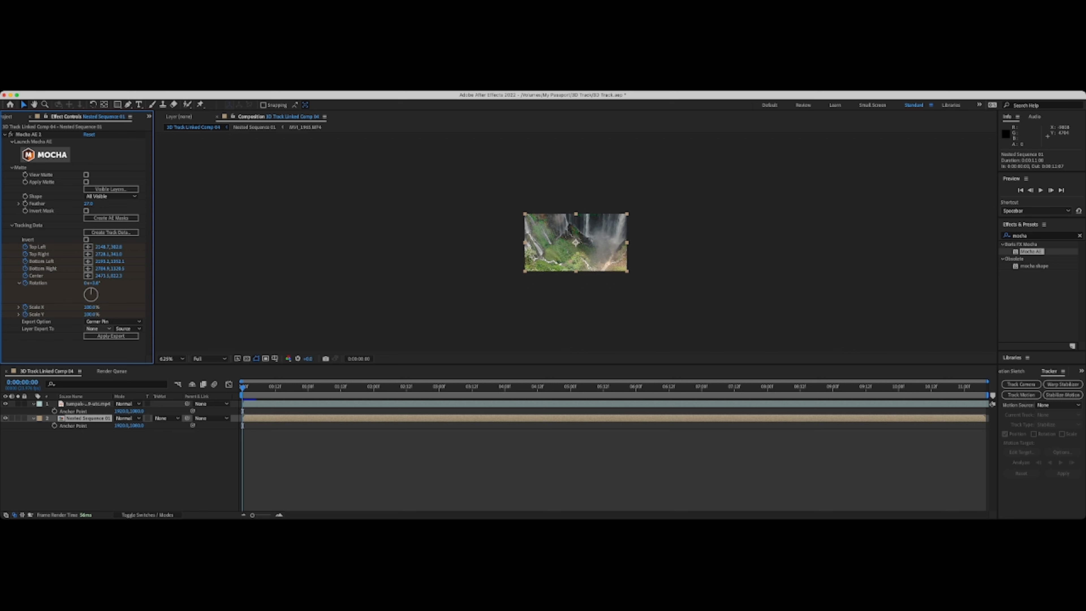
pyautogui.click(98, 329)
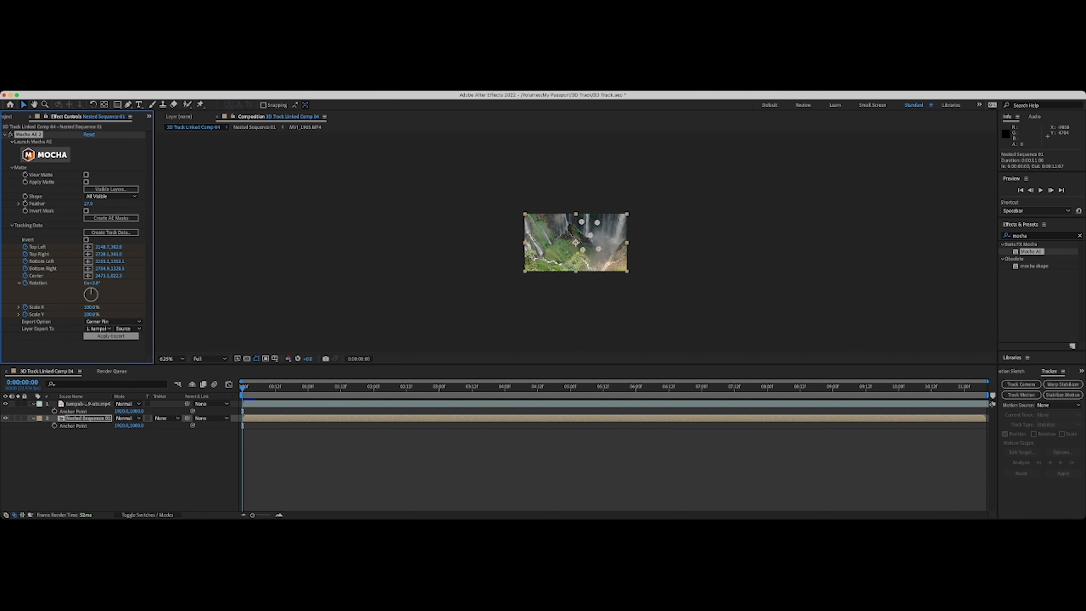
pyautogui.click(110, 335)
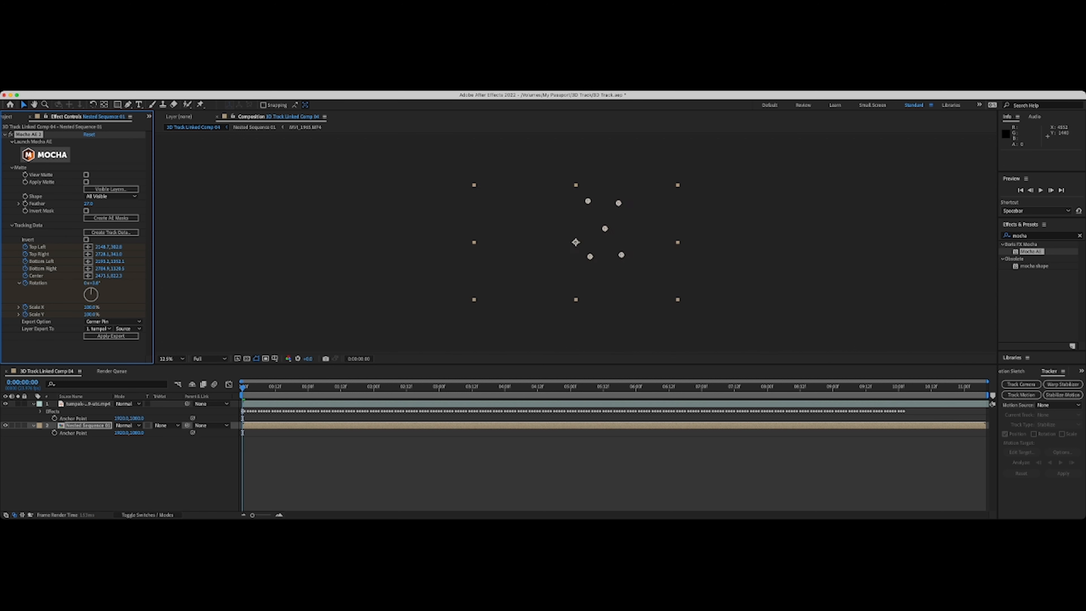
pyautogui.click(233, 396)
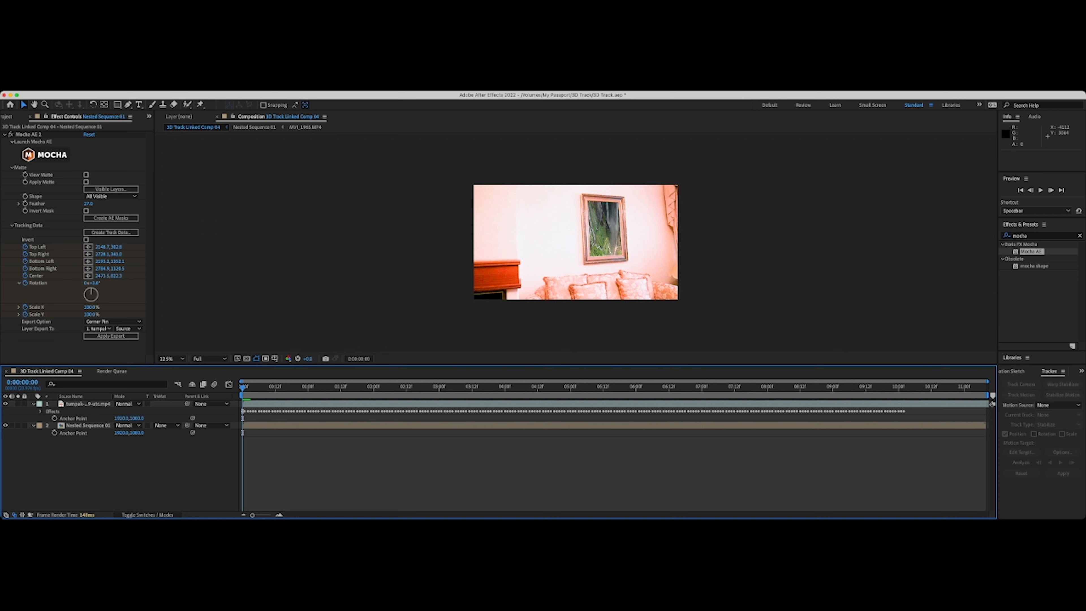
# - Save the After Effects project, switch to Premiere Pro and preview the linked composition in the Main 2 sequence
pyautogui.press('super+s')
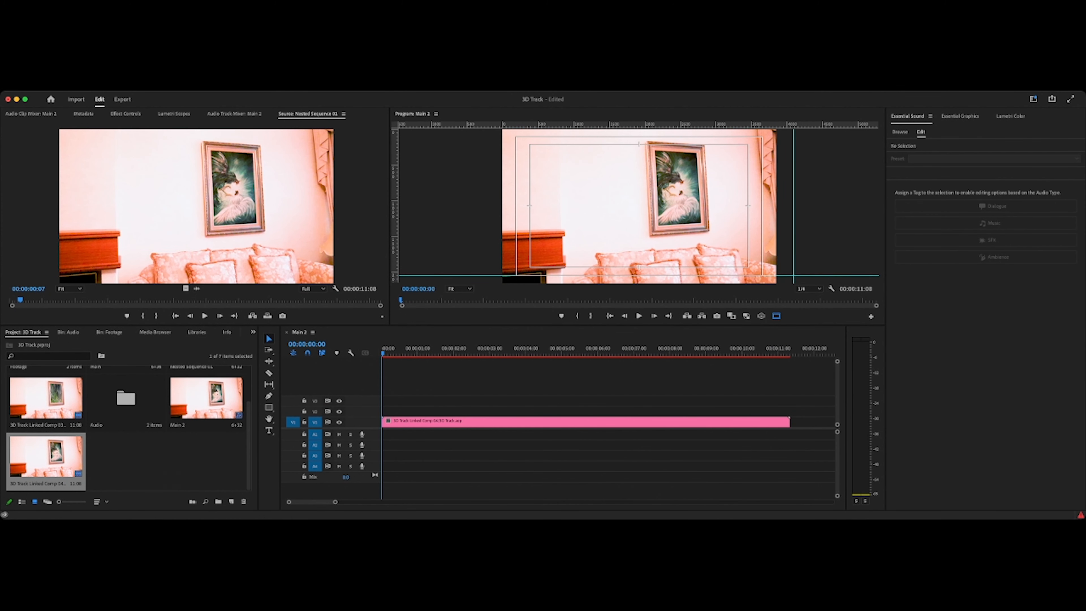
pyautogui.click(167, 462)
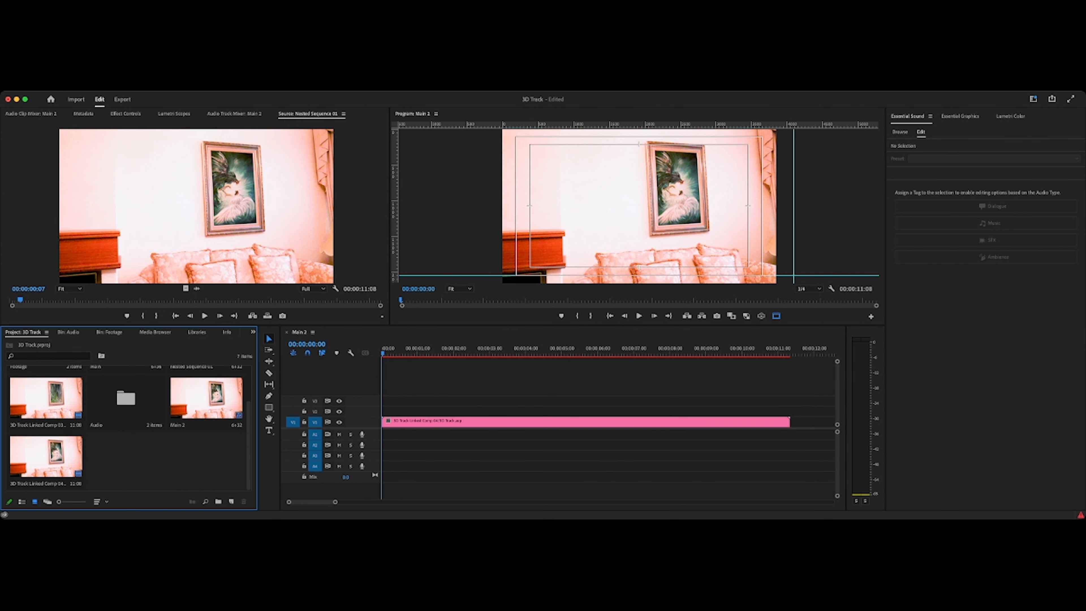
pyautogui.moveTo(383, 353)
pyautogui.mouseDown()
pyautogui.moveTo(421, 353)
pyautogui.moveTo(382, 353)
pyautogui.mouseUp()
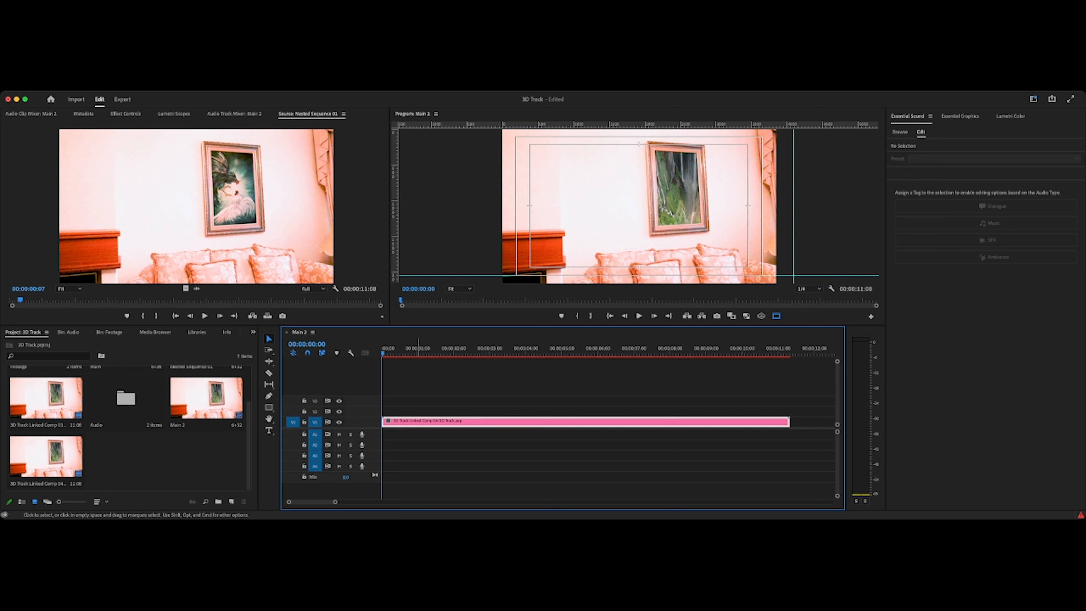
pyautogui.press('space')
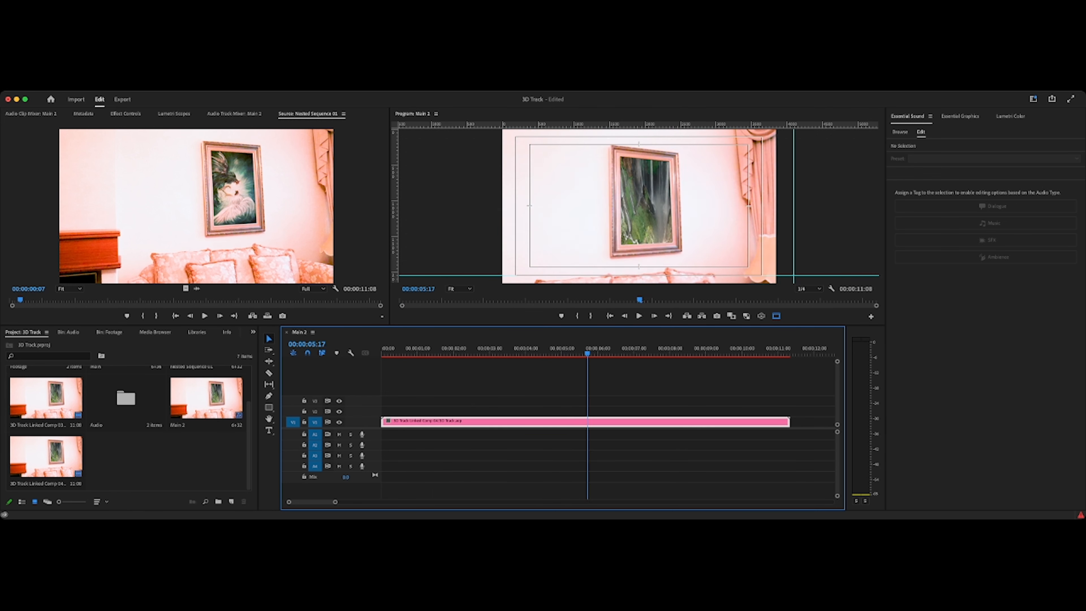
pyautogui.moveTo(600, 354); pyautogui.dragTo(405, 353)
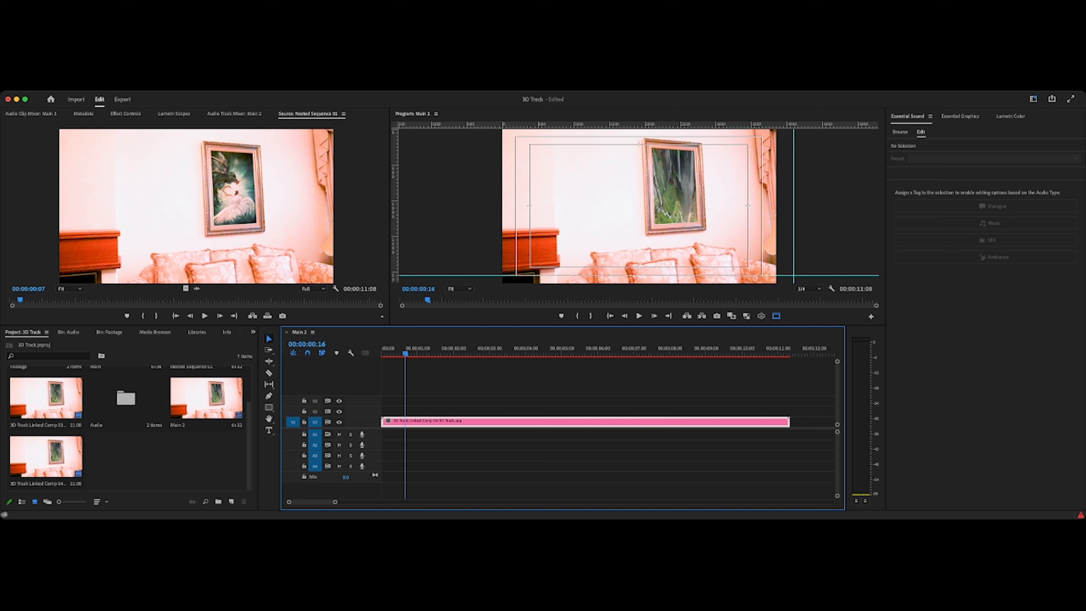
# - Render the previews of the Main 2 sequence and play the rendered clip from its start
pyautogui.press('Return')
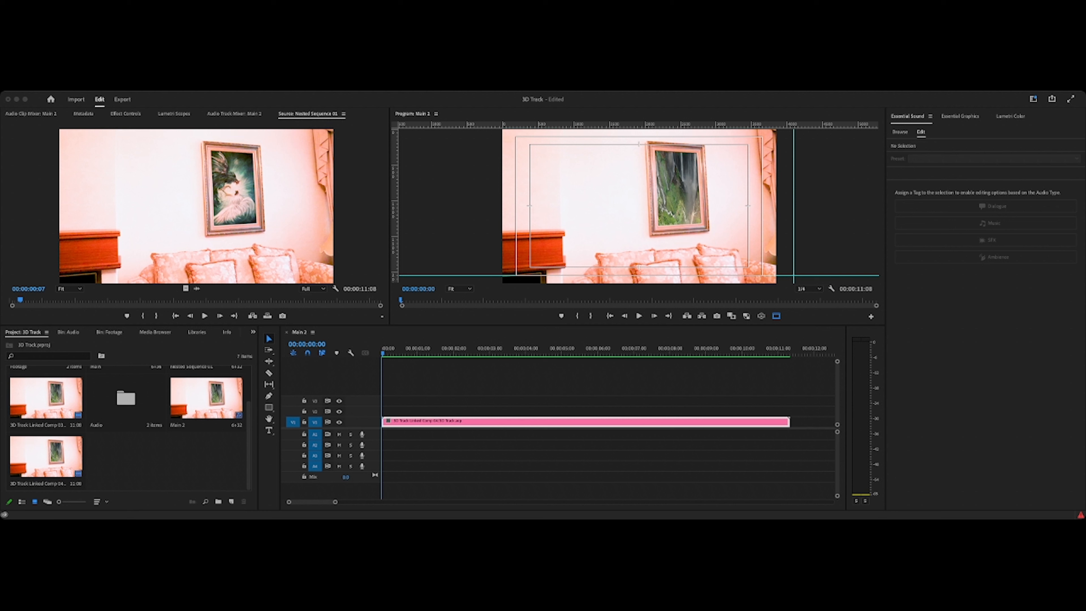
pyautogui.click(442, 347)
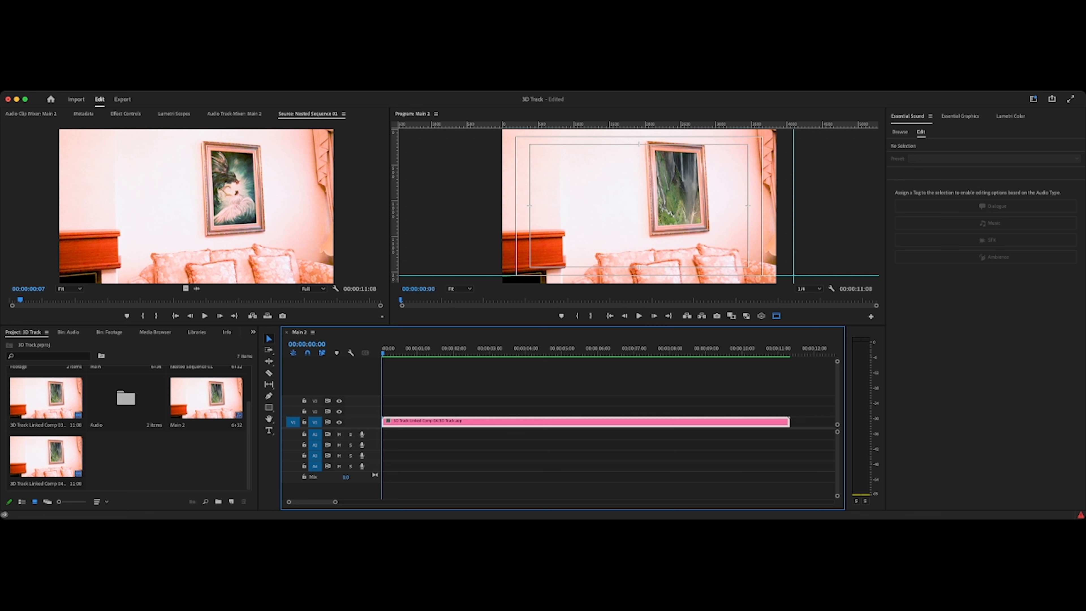
pyautogui.press('space')
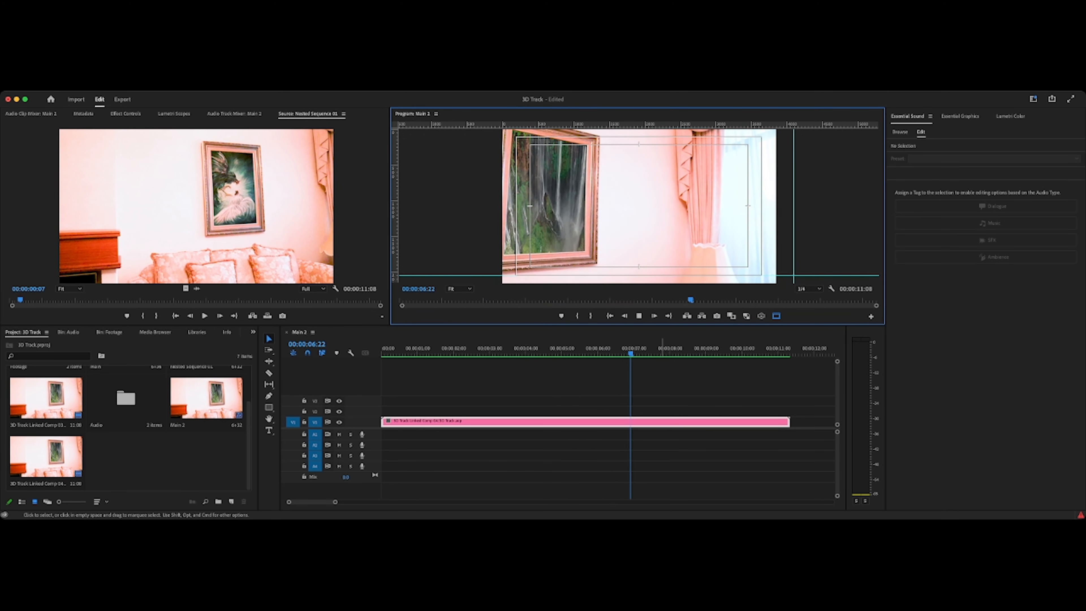
pyautogui.press('space')
pyautogui.moveTo(696, 348); pyautogui.dragTo(382, 349)
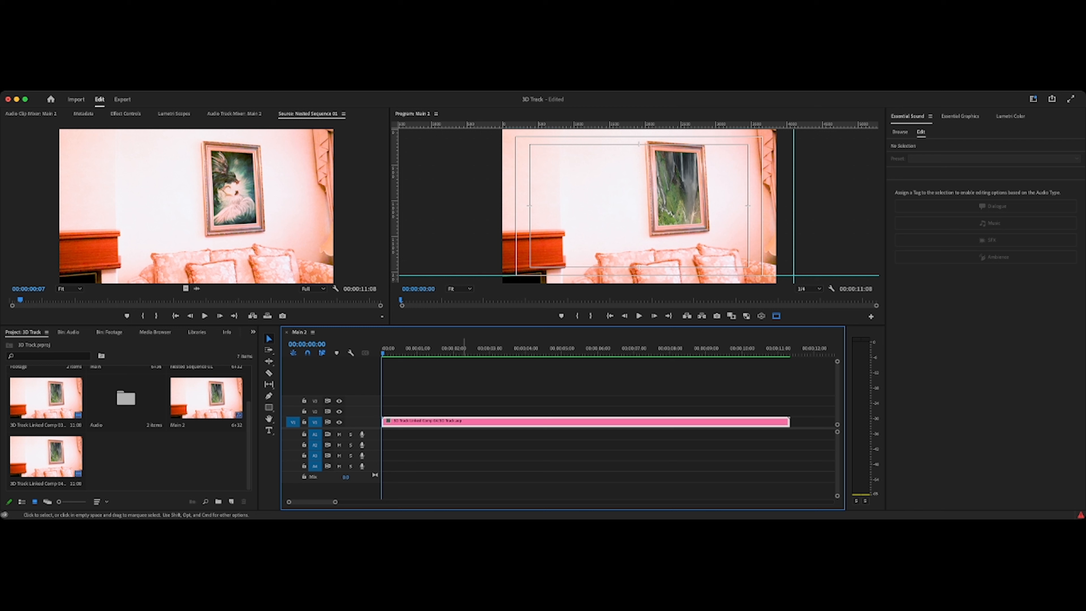
# - Add the Waterfall_Heavy sound from the Audio bin to audio track A1 at the start of the sequence
pyautogui.click(68, 331)
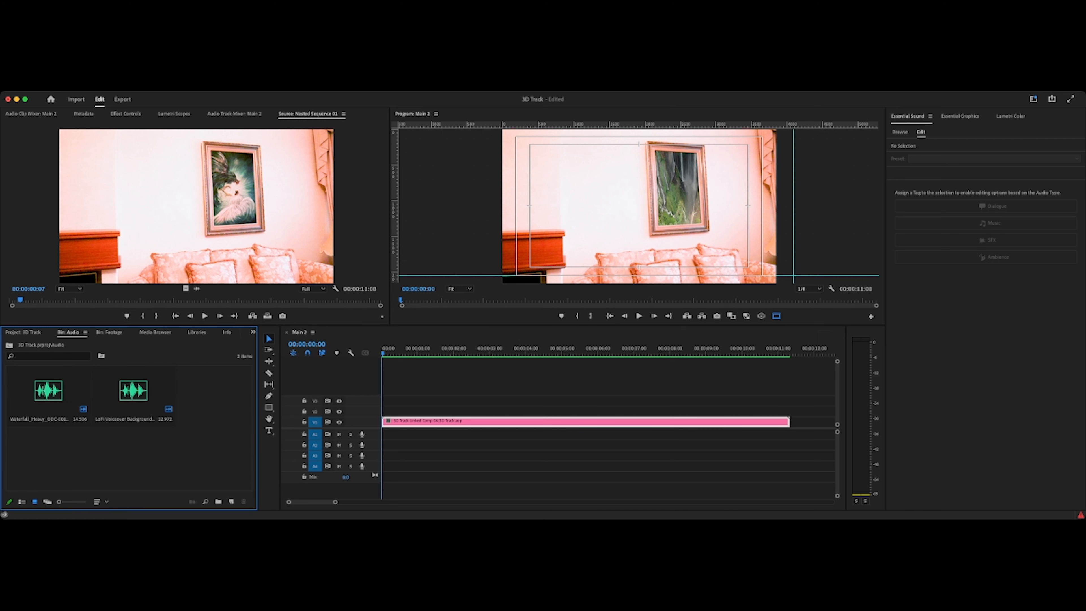
pyautogui.click(48, 390)
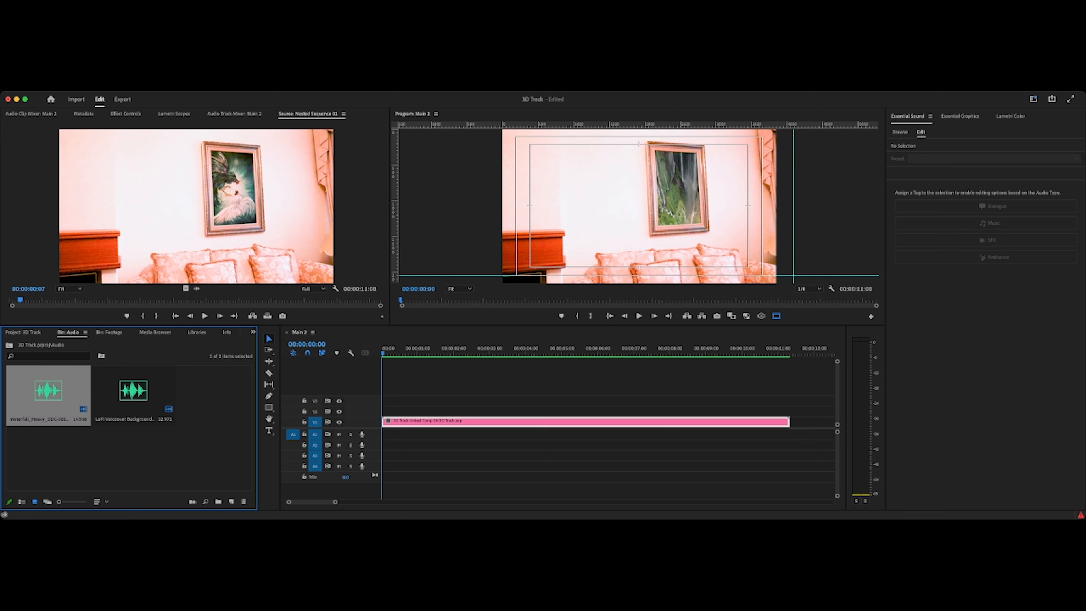
pyautogui.moveTo(47, 390); pyautogui.dragTo(385, 434)
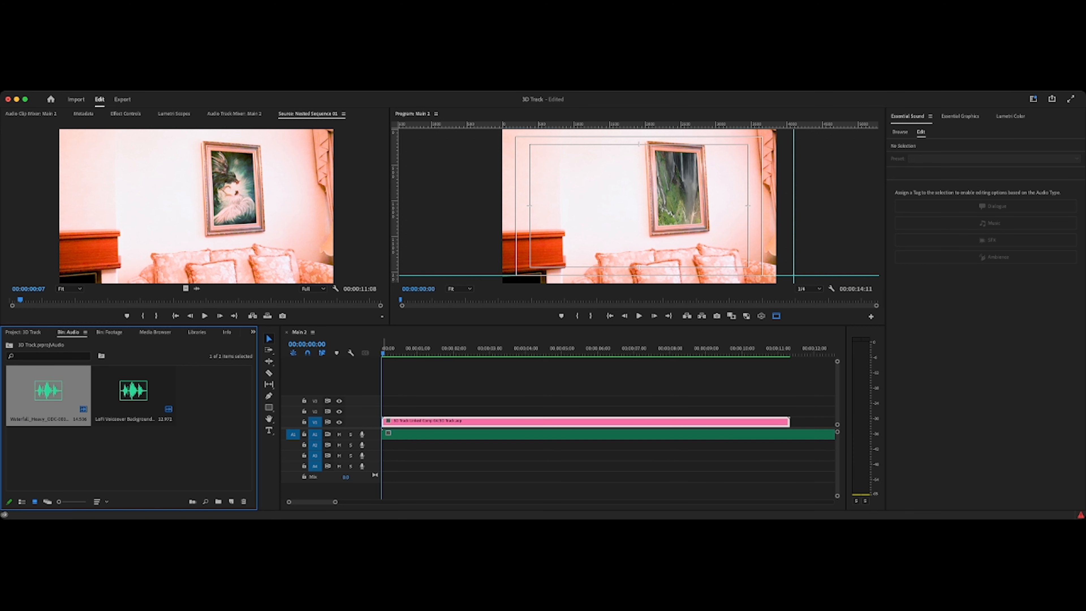
# - Cut the waterfall sound at the end of the video clip and delete the excess portion
pyautogui.click(504, 434)
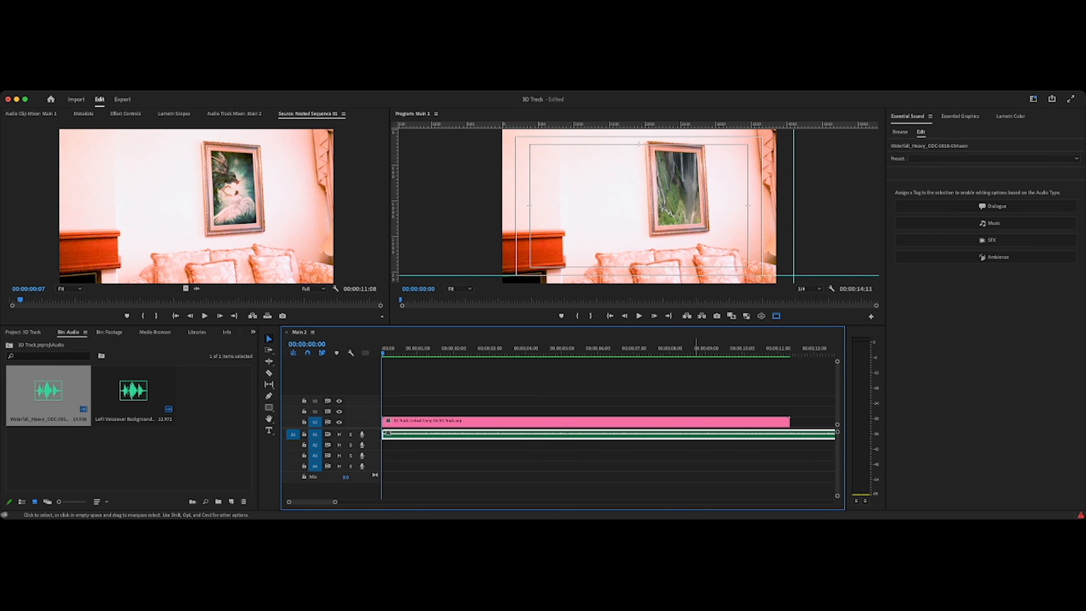
pyautogui.press('c')
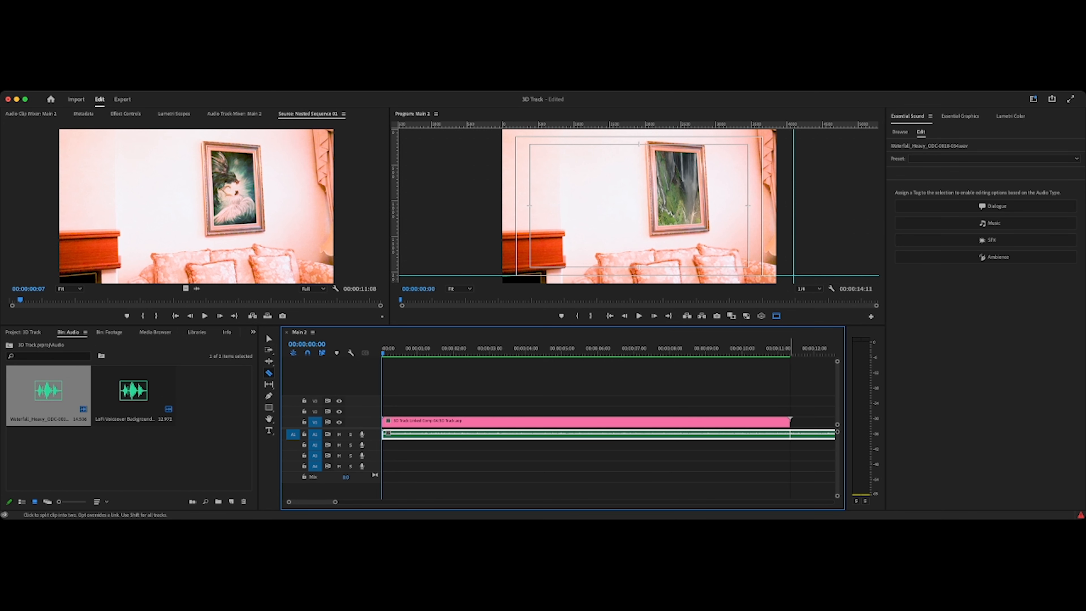
pyautogui.click(790, 434)
pyautogui.press('v')
pyautogui.click(811, 434)
pyautogui.press('Delete')
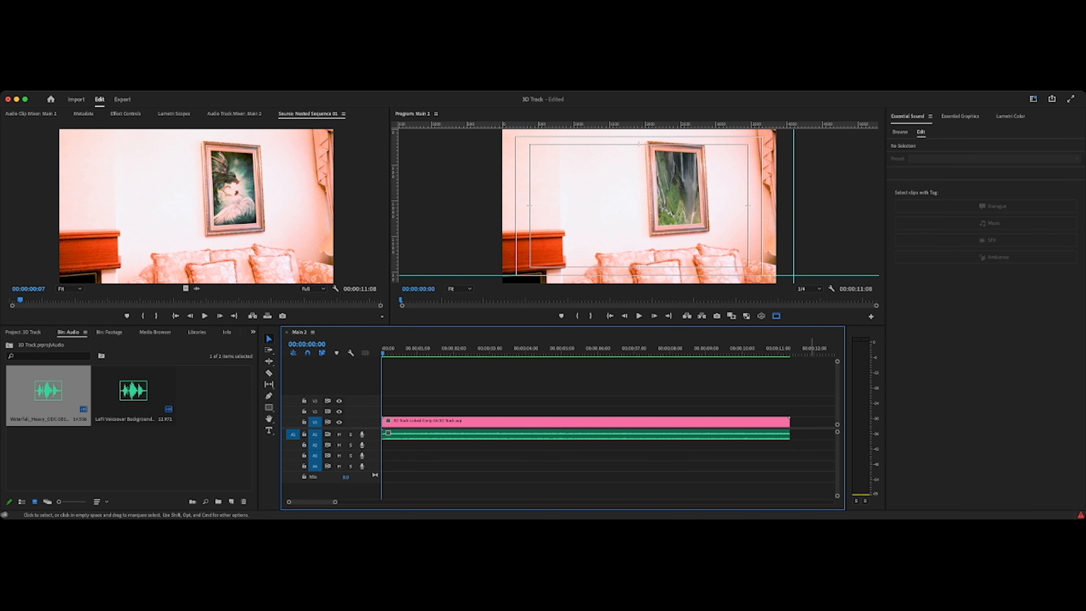
# - Classify the waterfall sound as SFX and apply the Make Medium Shot preset
pyautogui.click(763, 434)
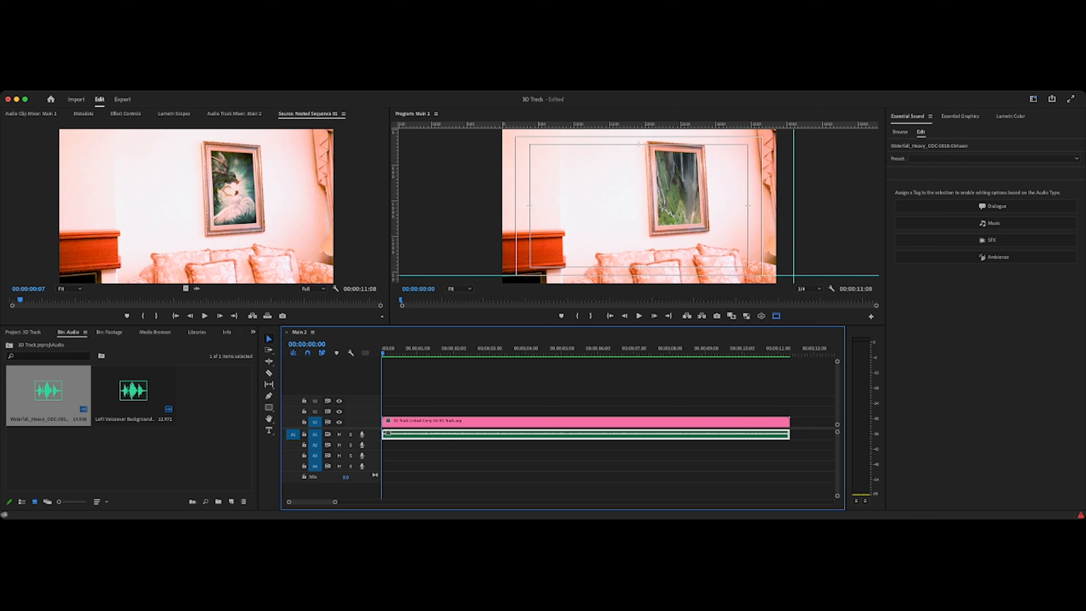
pyautogui.click(990, 240)
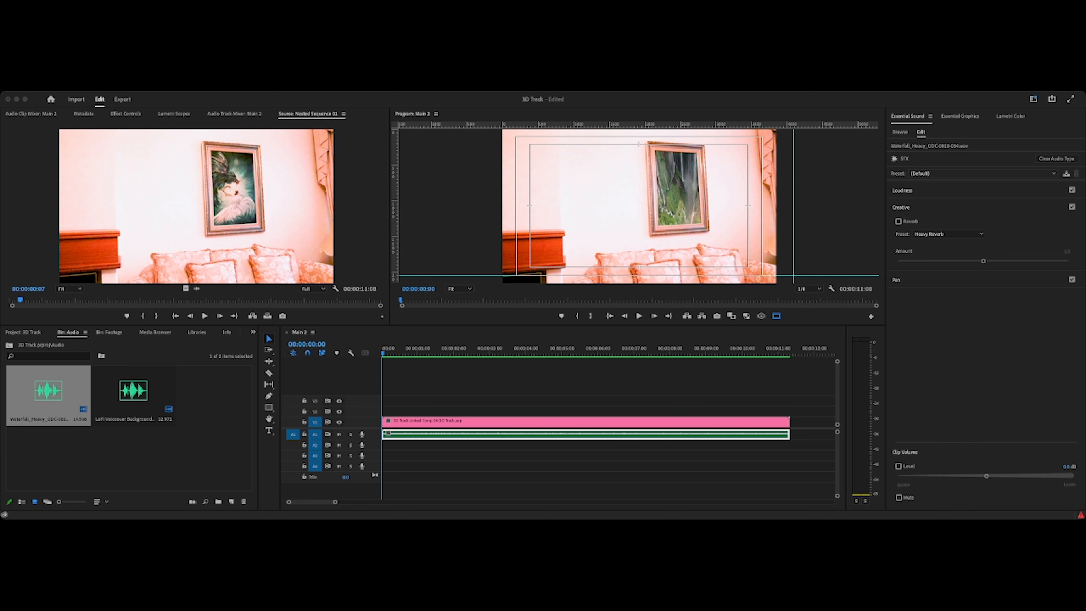
pyautogui.press('Return')
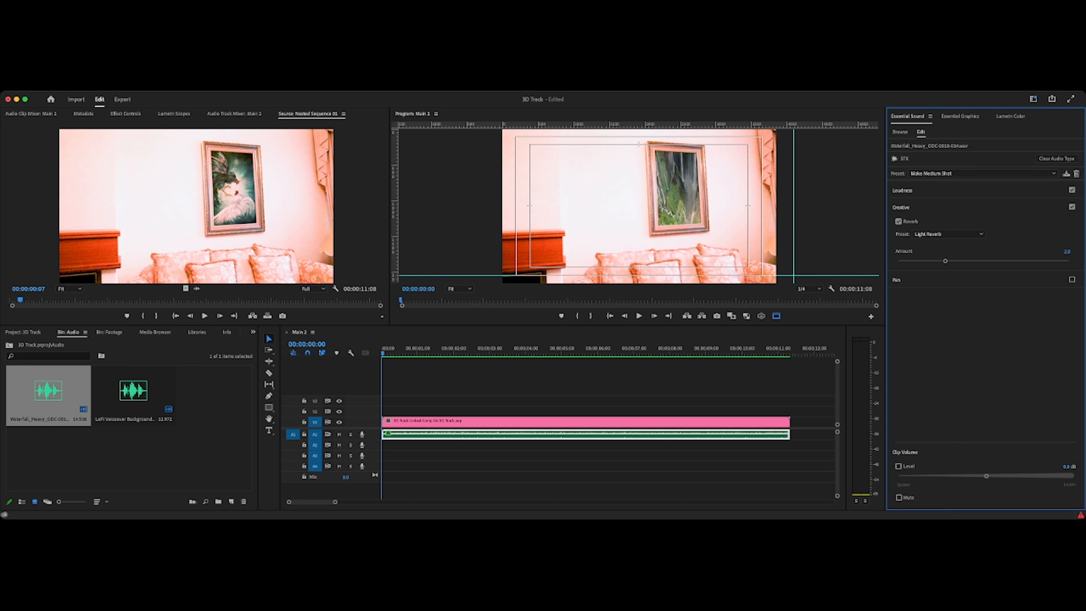
# - Play the sequence from the start to check the waterfall sound, and return the playhead to the beginning
pyautogui.click(609, 316)
pyautogui.press('space')
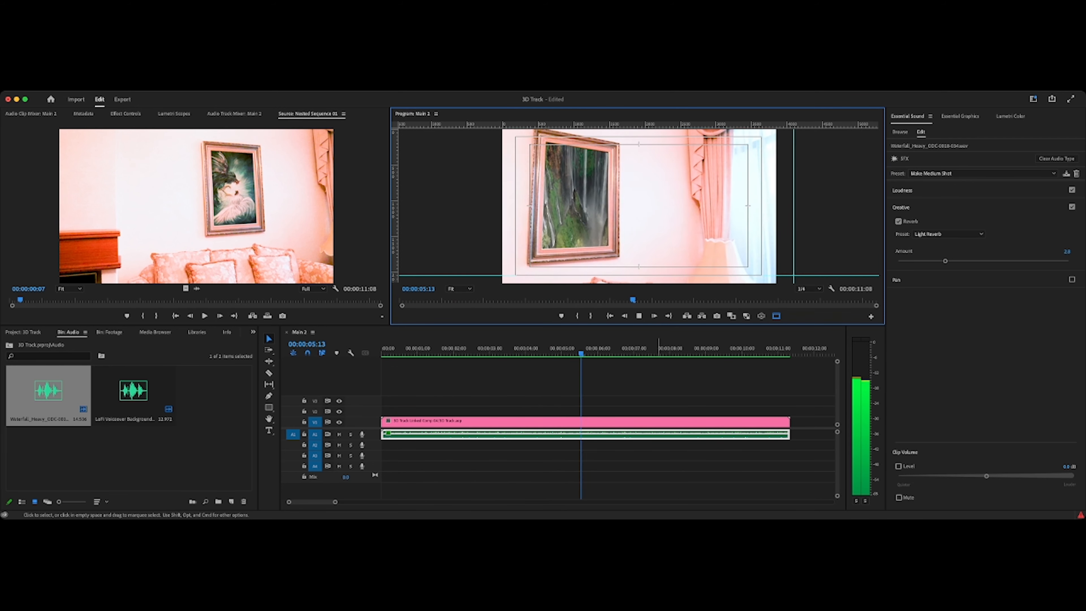
pyautogui.click(639, 315)
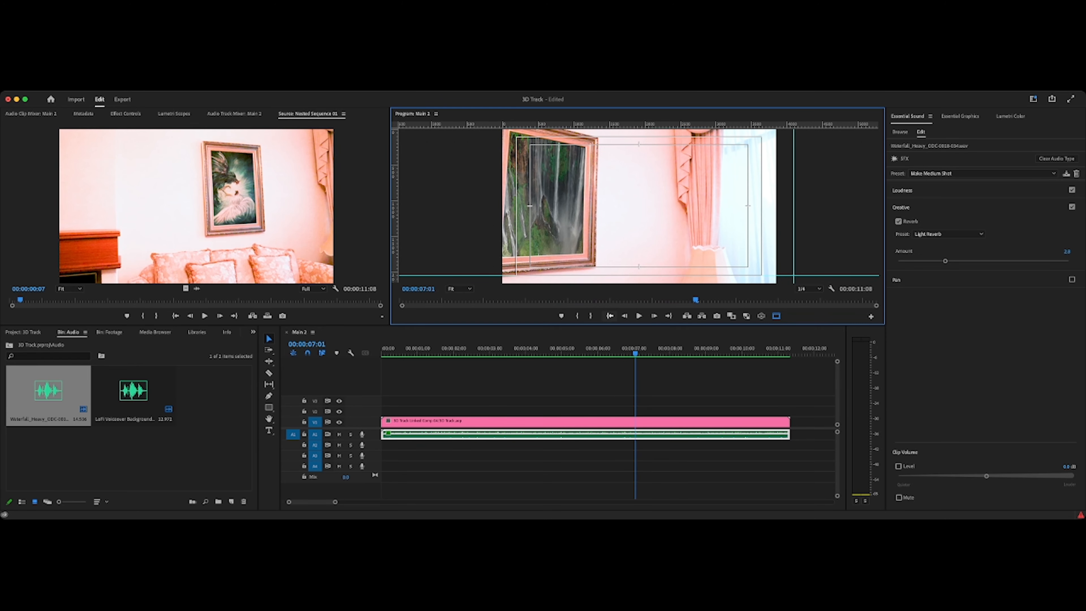
pyautogui.click(609, 316)
pyautogui.click(603, 382)
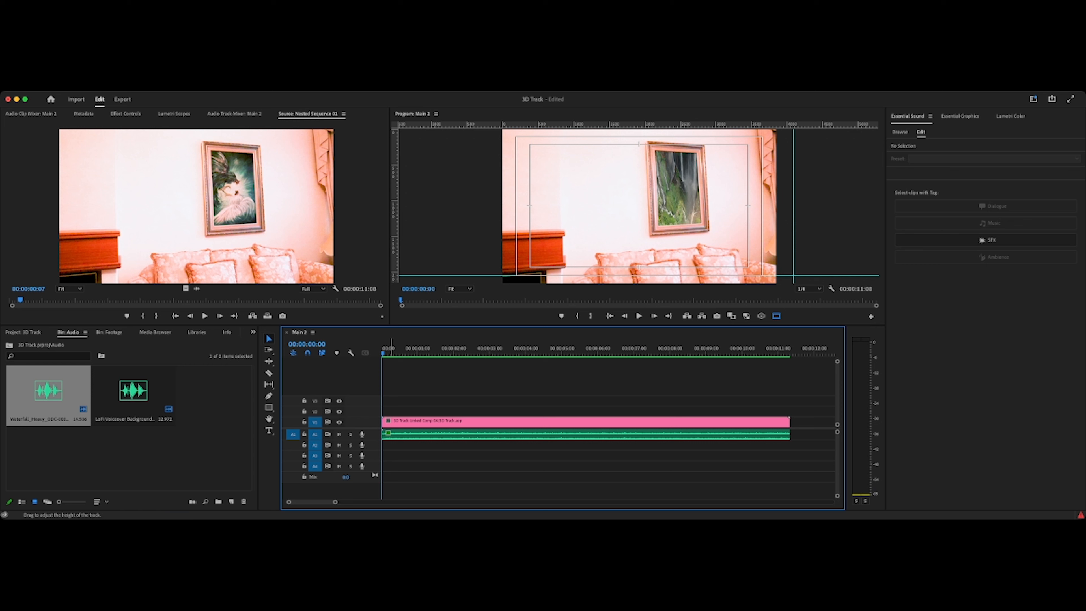
# - Add the Lofi Voiceover Background Loop from the Audio bin to audio track A3 at the sequence start
pyautogui.click(128, 458)
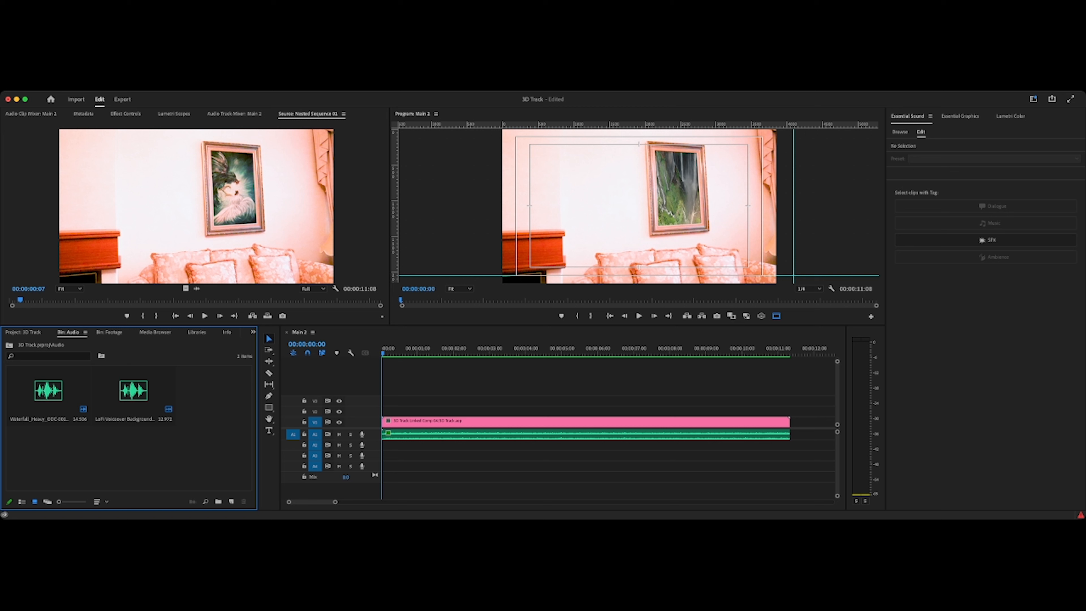
pyautogui.click(133, 391)
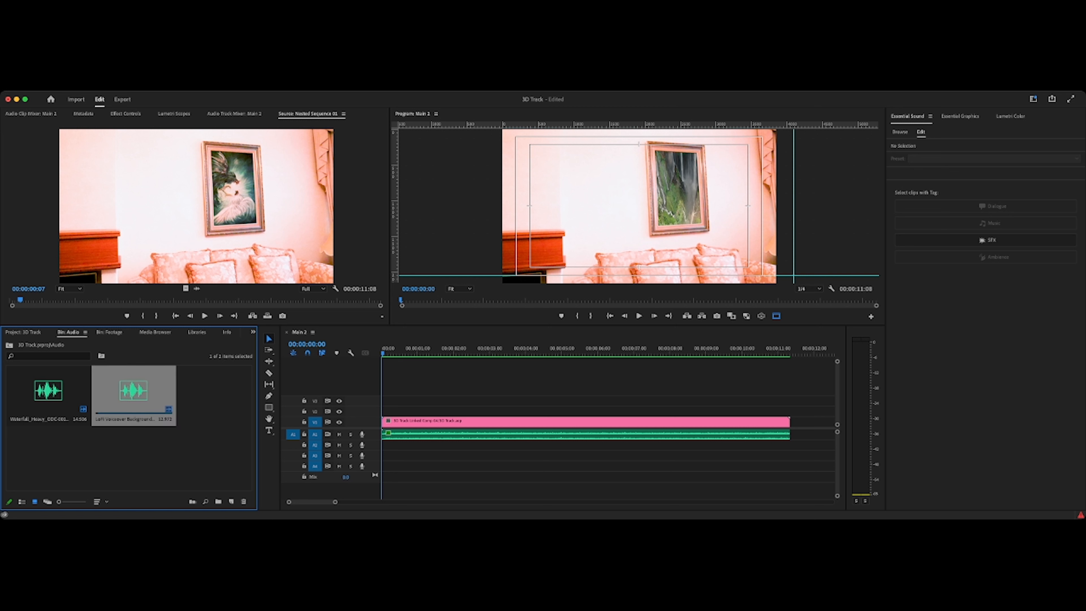
pyautogui.moveTo(133, 391); pyautogui.dragTo(410, 456)
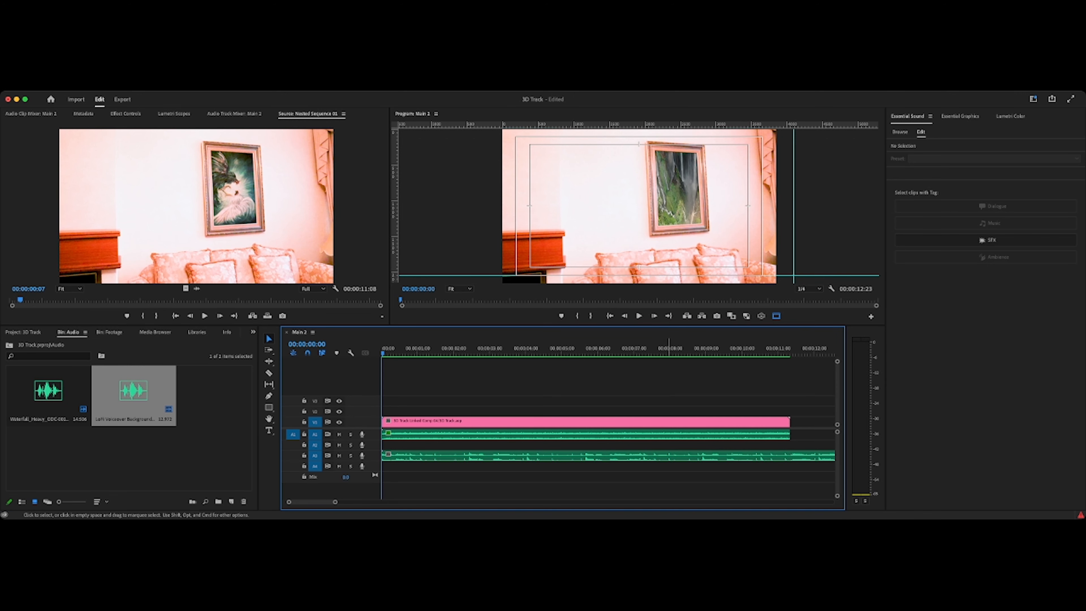
# - Classify the background loop as Music and enable its Duration with the Stretch method at 00:00:11:09
pyautogui.click(991, 223)
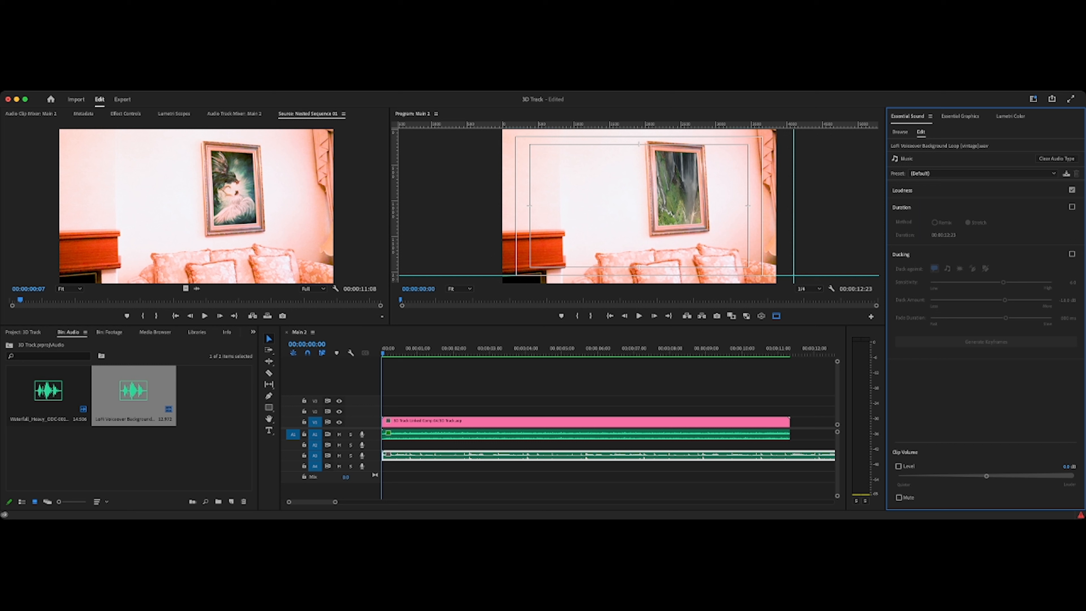
pyautogui.click(1071, 207)
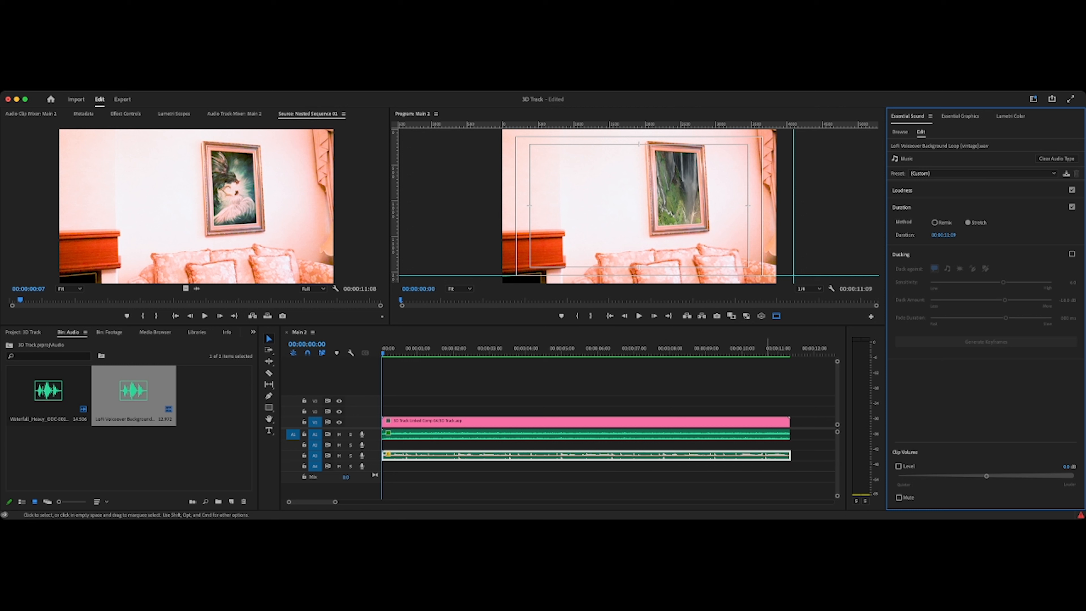
pyautogui.click(751, 385)
# - Apply the Balanced Background Music preset to the background loop on track A3
pyautogui.click(750, 456)
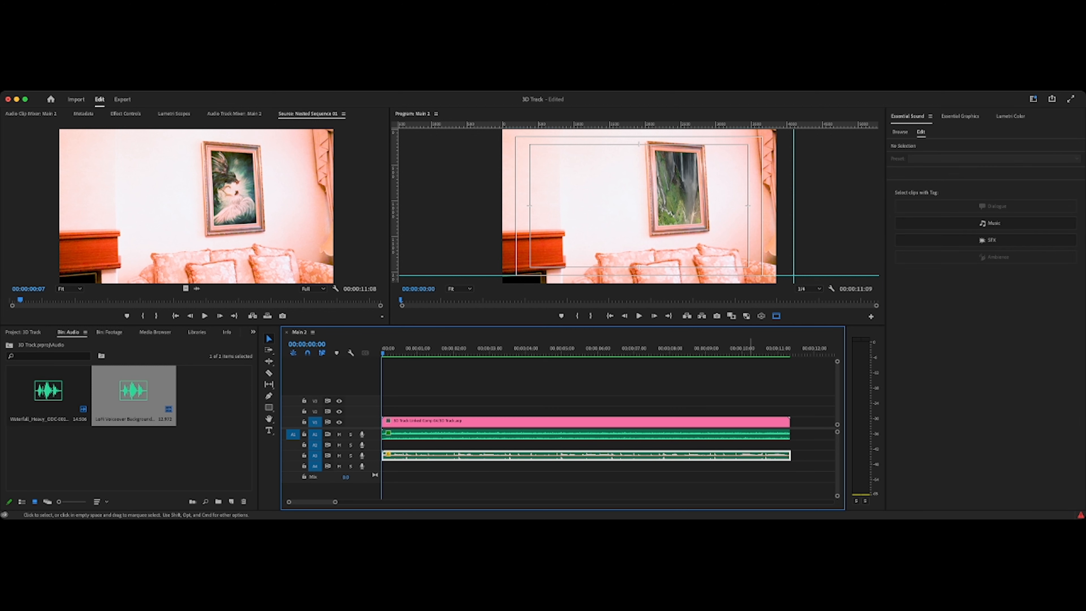
pyautogui.click(985, 173)
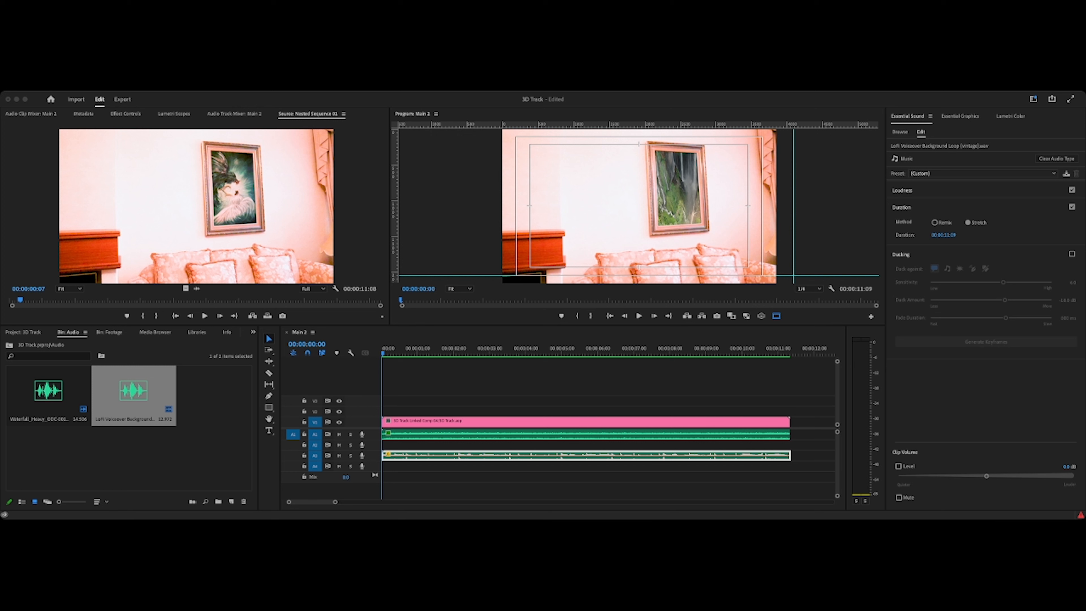
pyautogui.click(962, 188)
pyautogui.click(750, 384)
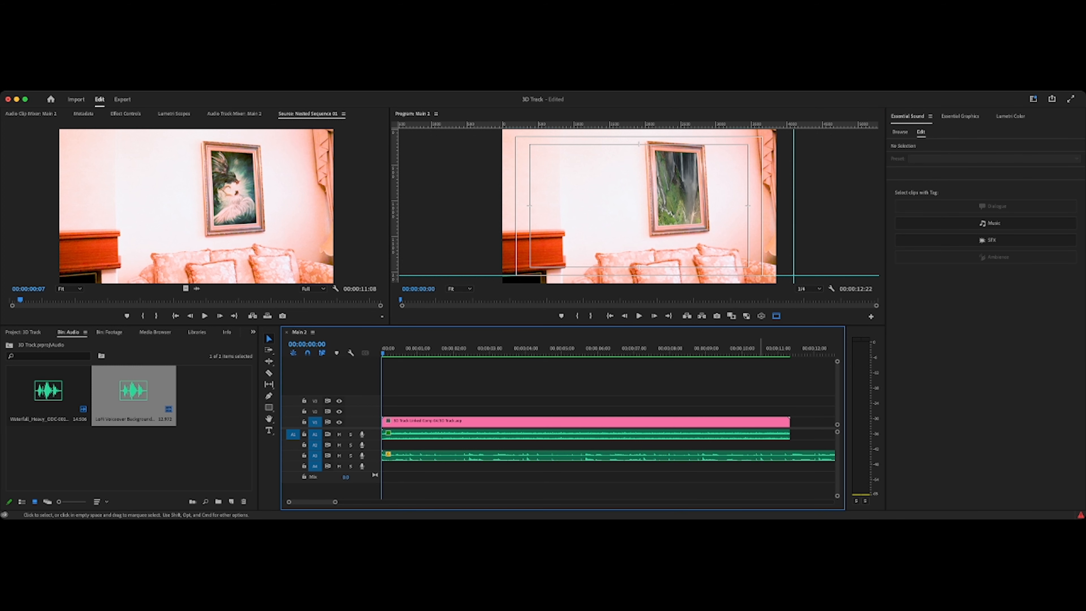
# - Re-enable Duration for the background loop and stretch it to 00:00:11:08 to match the video clip
pyautogui.click(783, 455)
pyautogui.click(1071, 207)
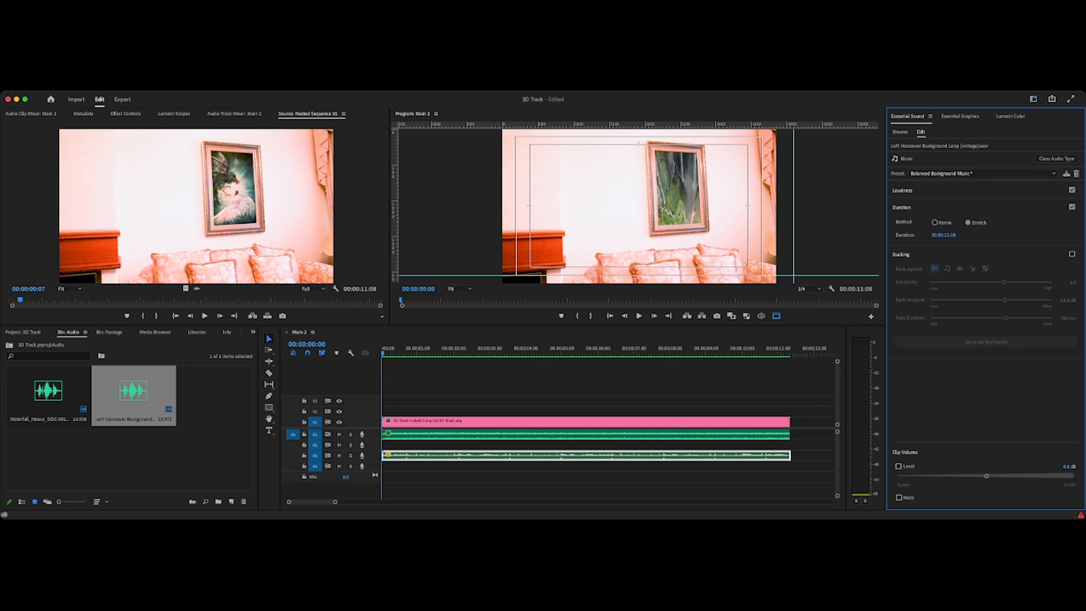
pyautogui.click(752, 383)
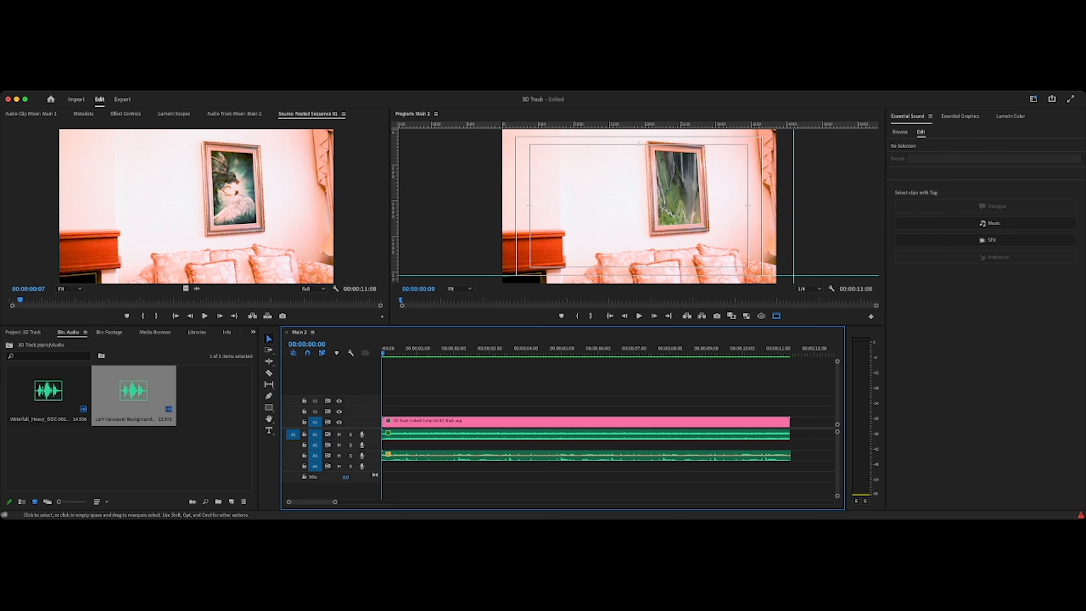